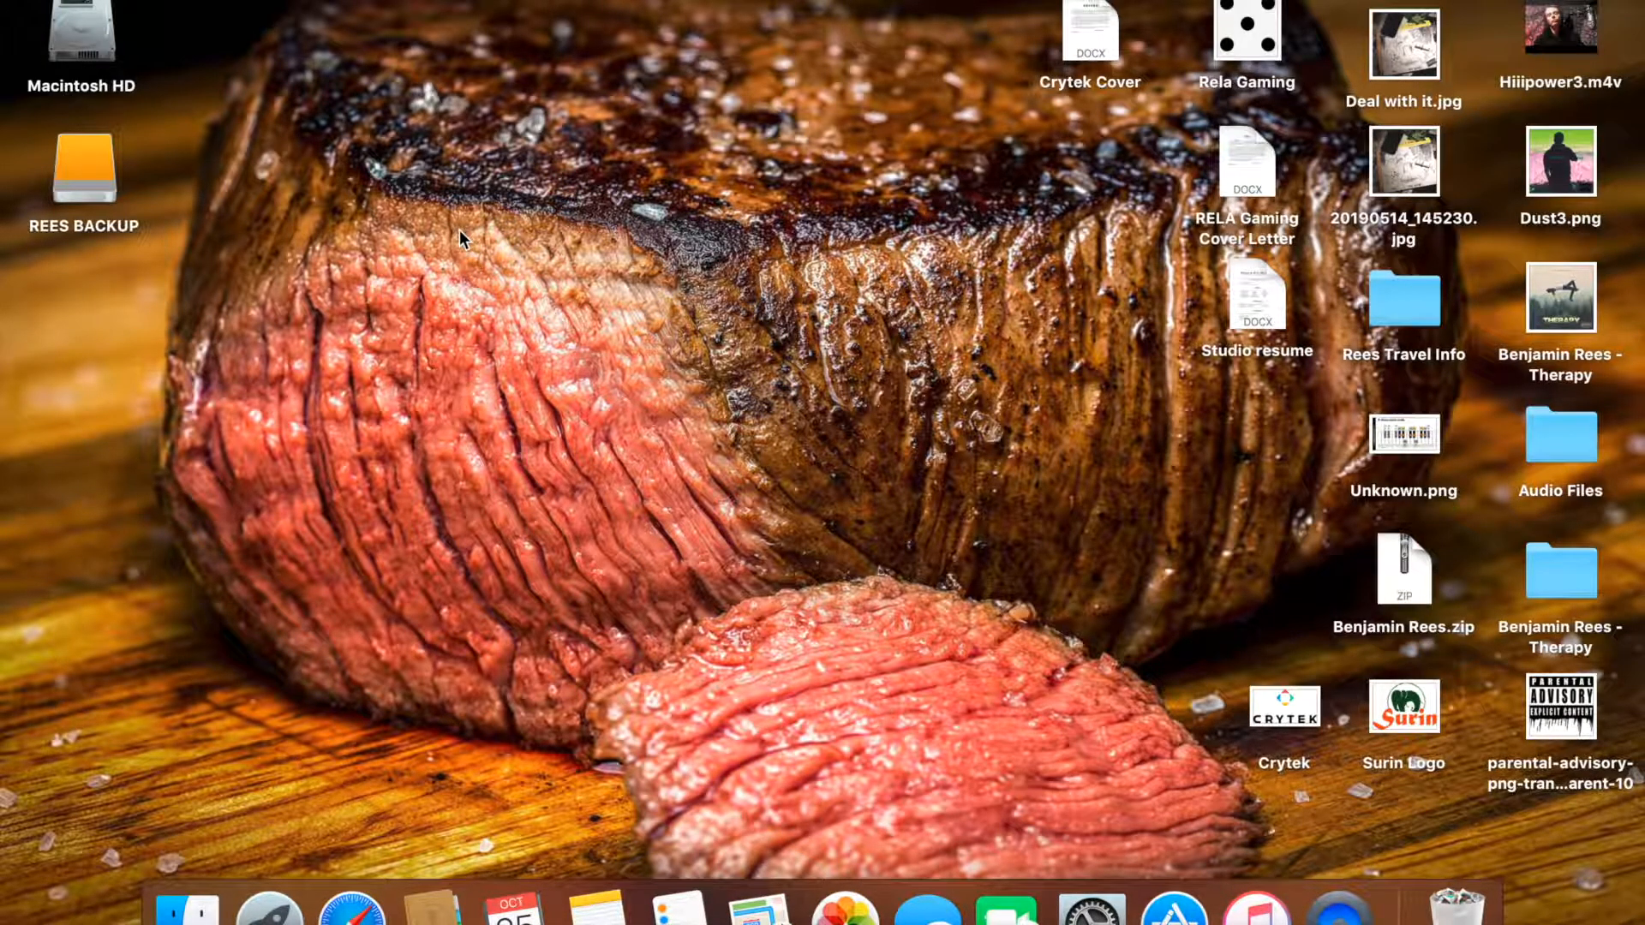
click(269, 910)
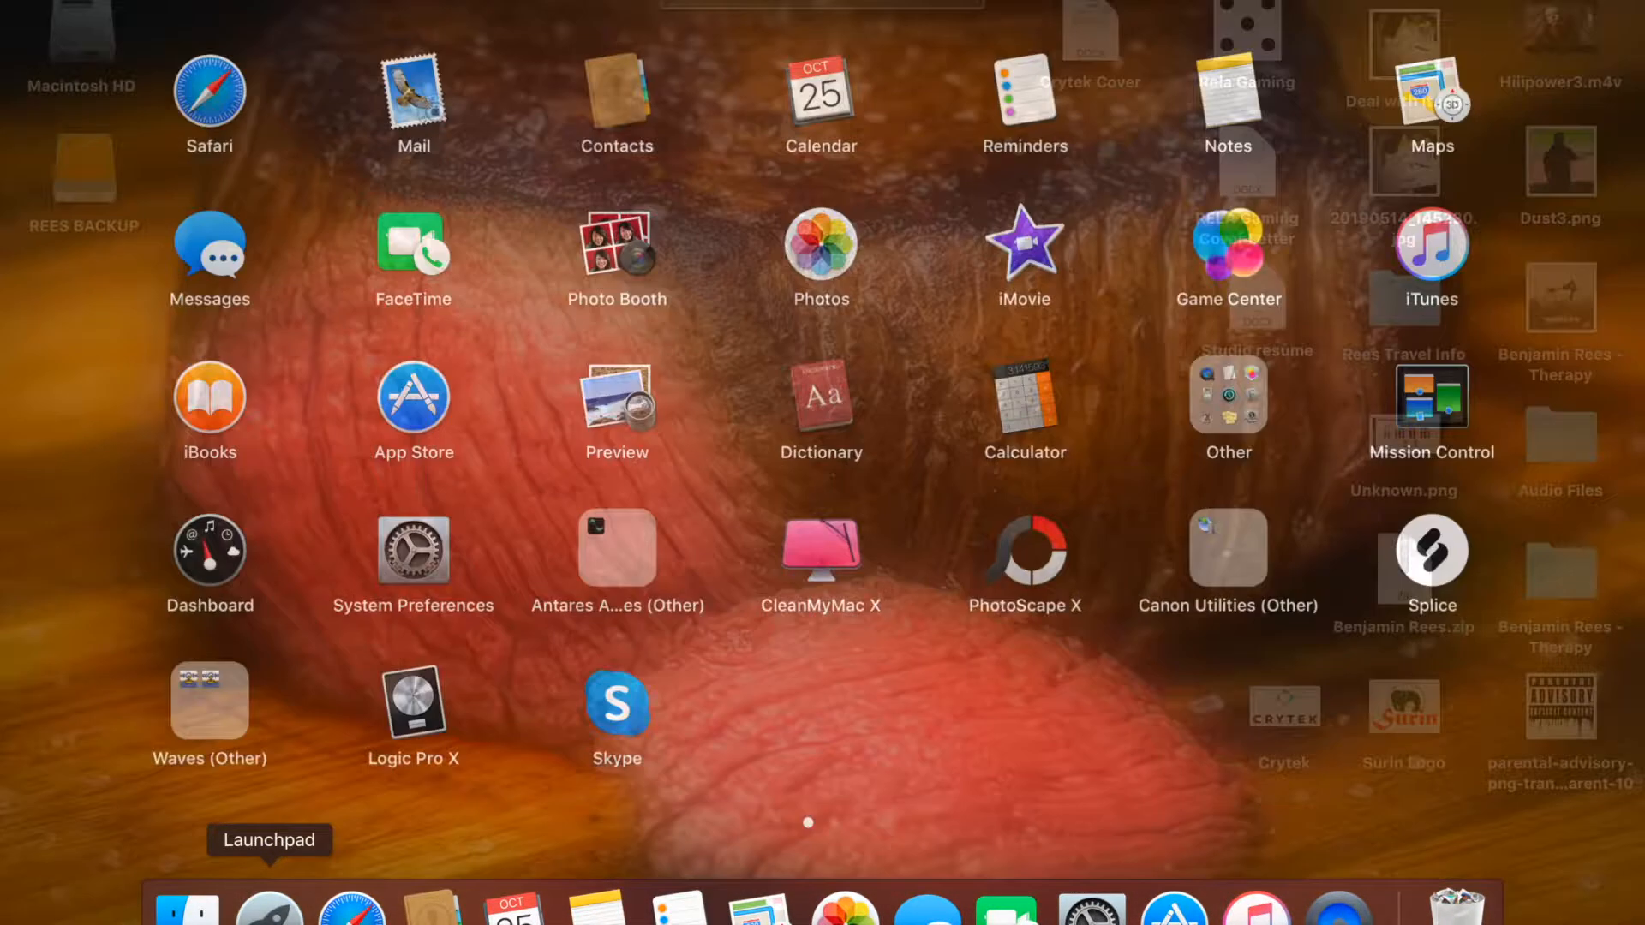
click(1426, 553)
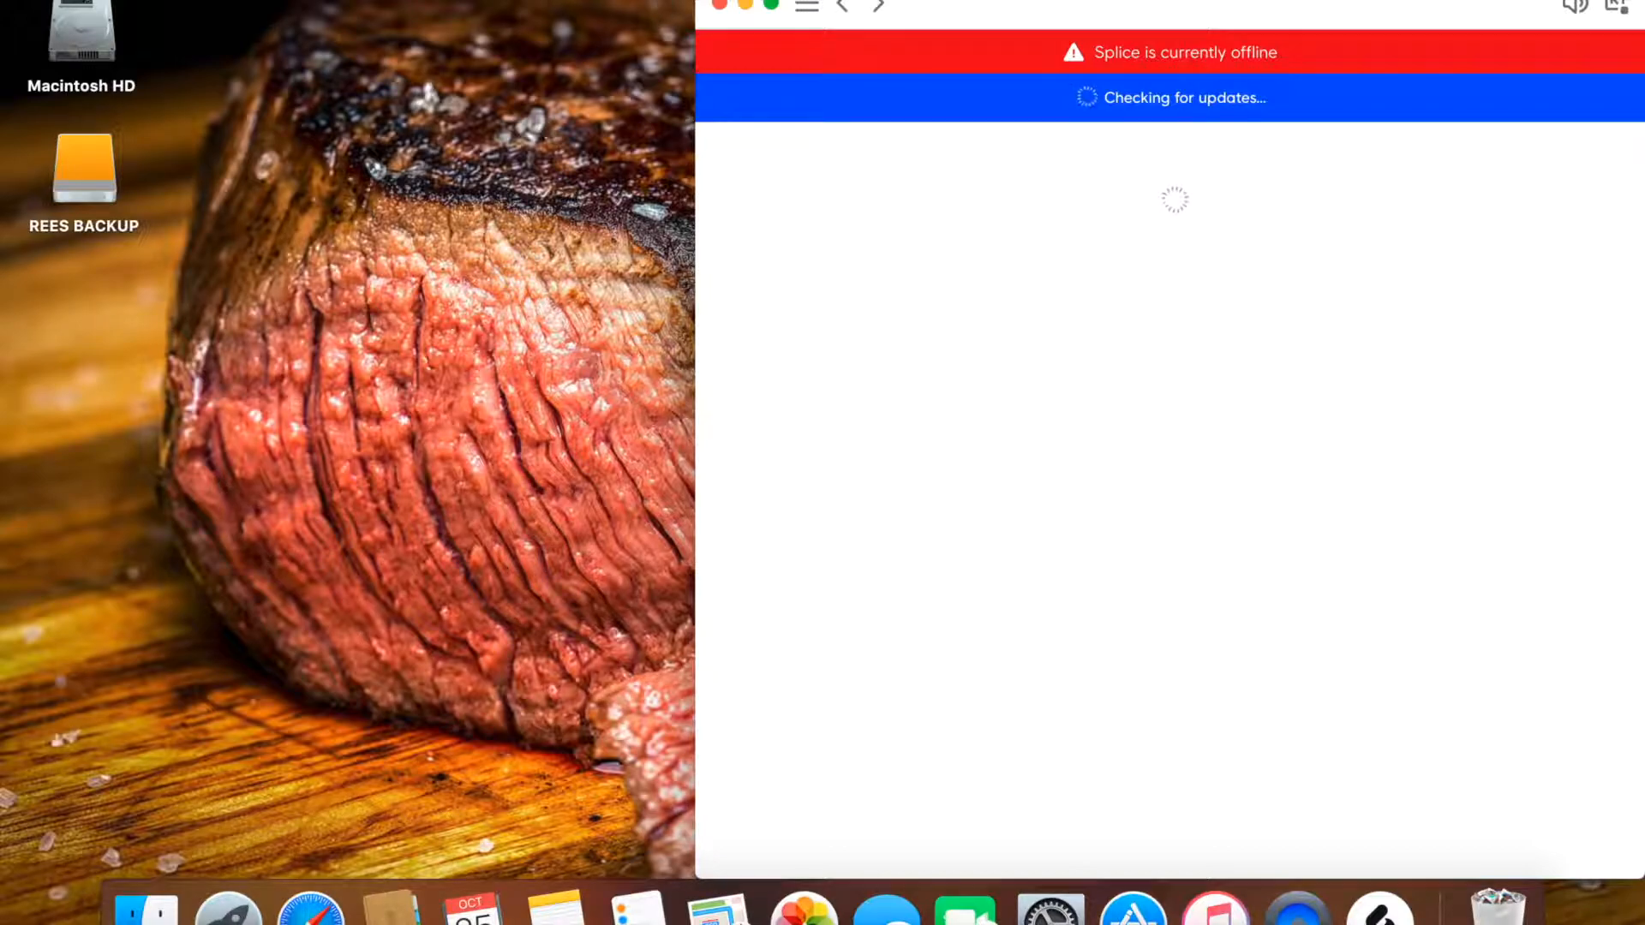
click(725, 11)
Open Logic Pro X and create a new project with one audio track.
click(268, 910)
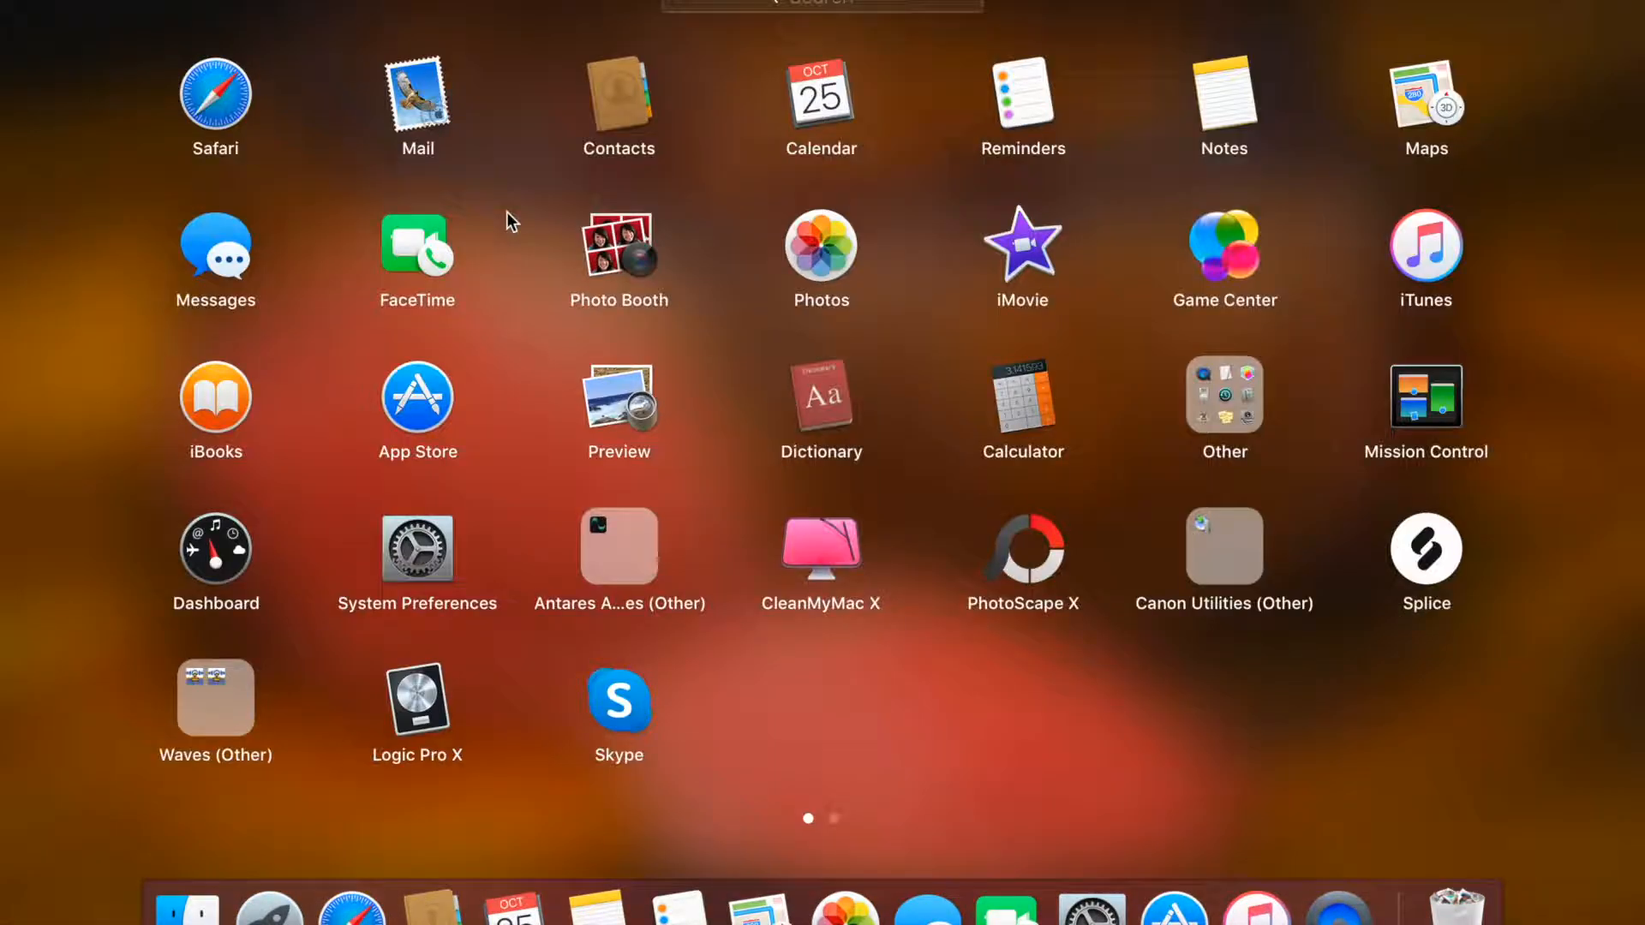
click(450, 711)
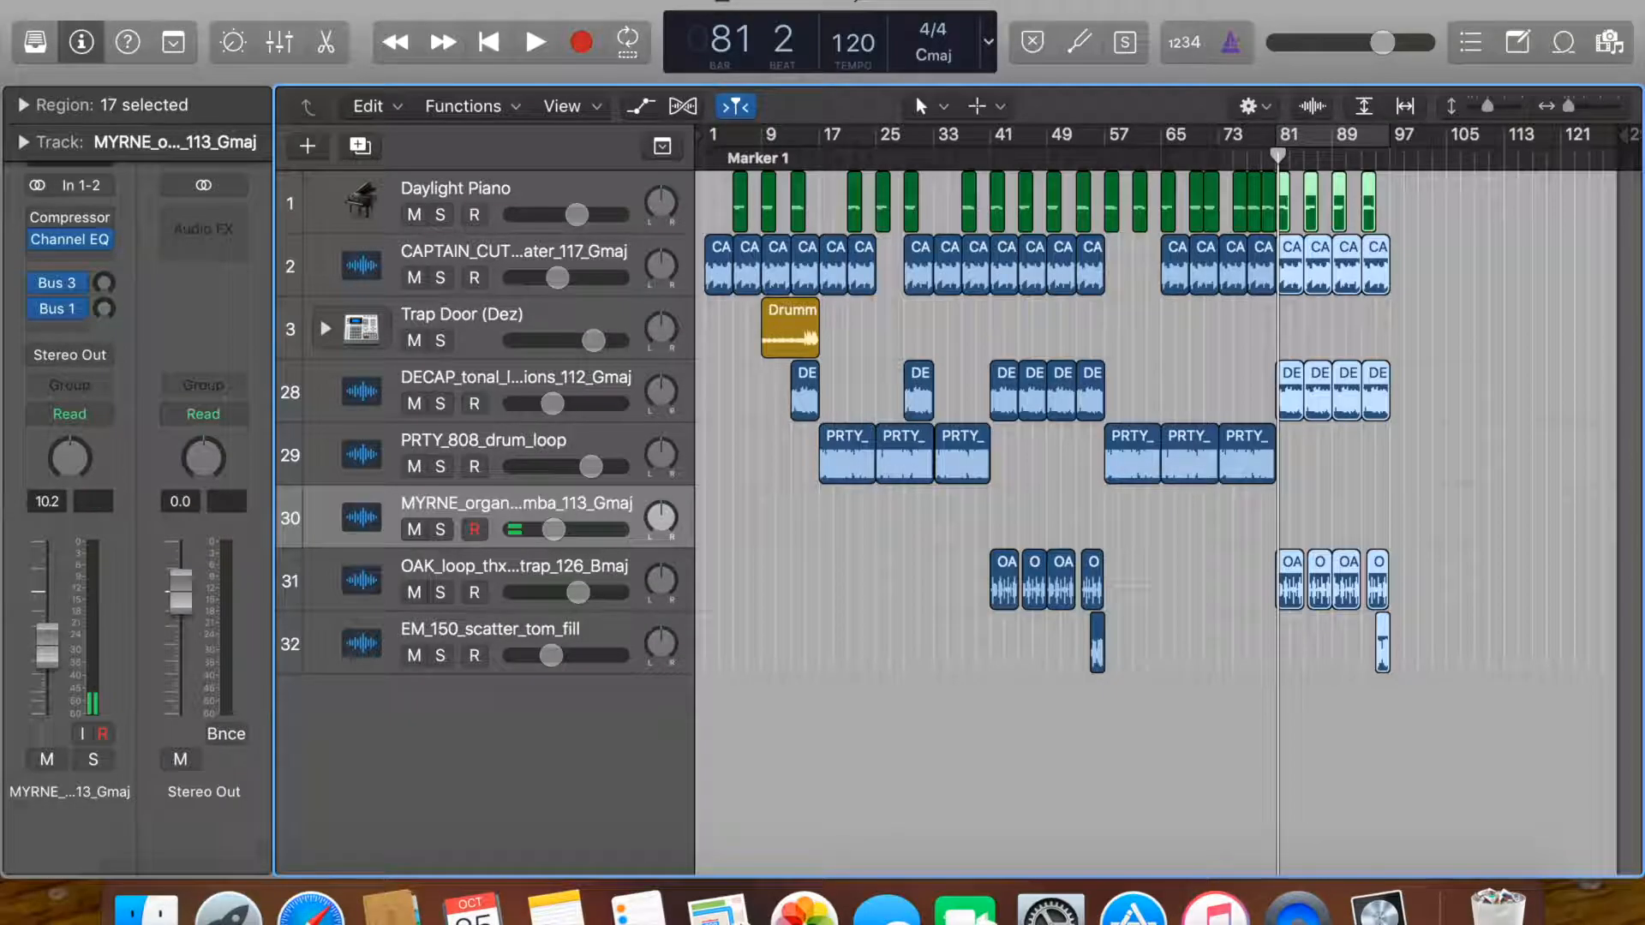
click(194, 0)
click(240, 1)
click(1032, 321)
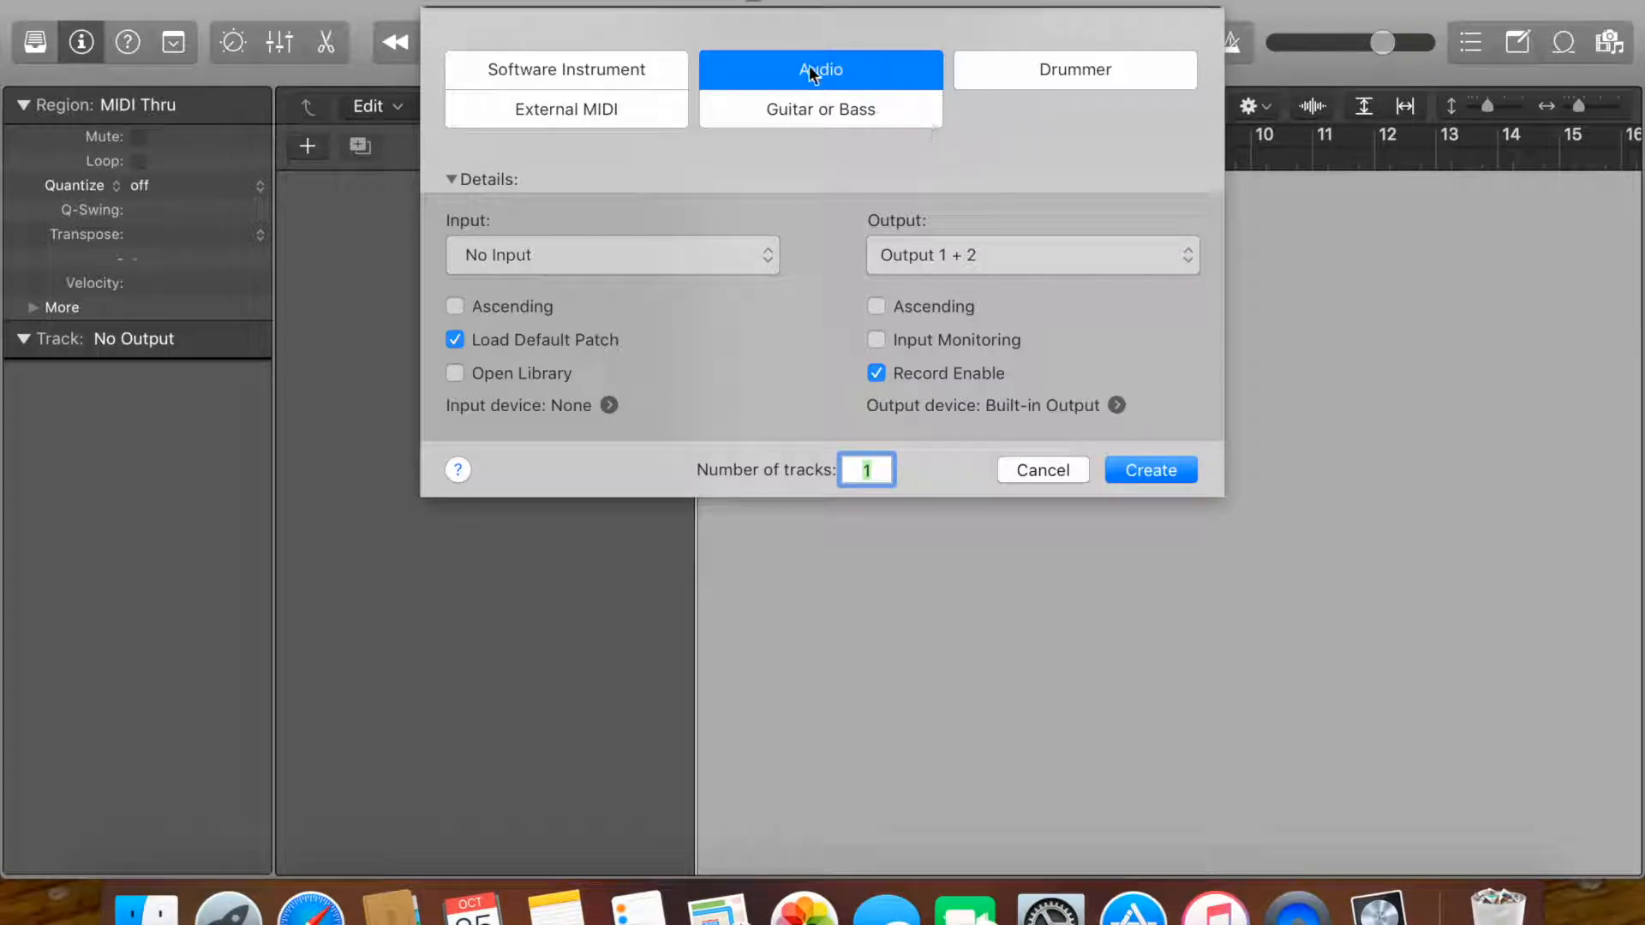
click(1166, 475)
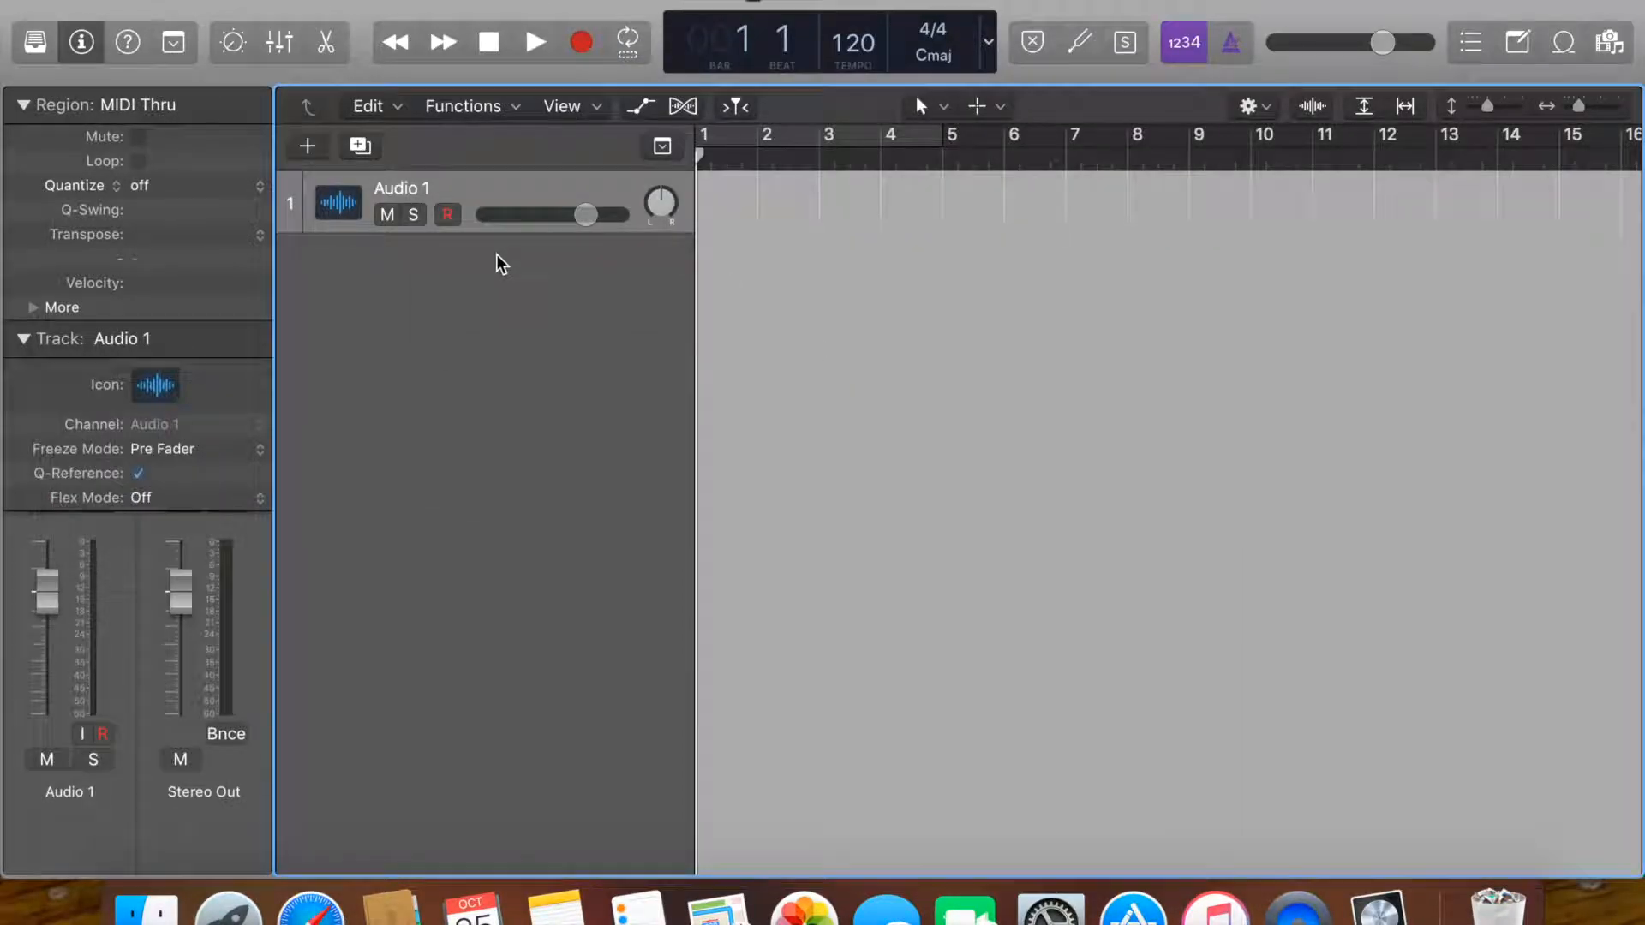
Remove the Channel EQ and Compressor plug-ins from the Audio 1 track.
click(36, 44)
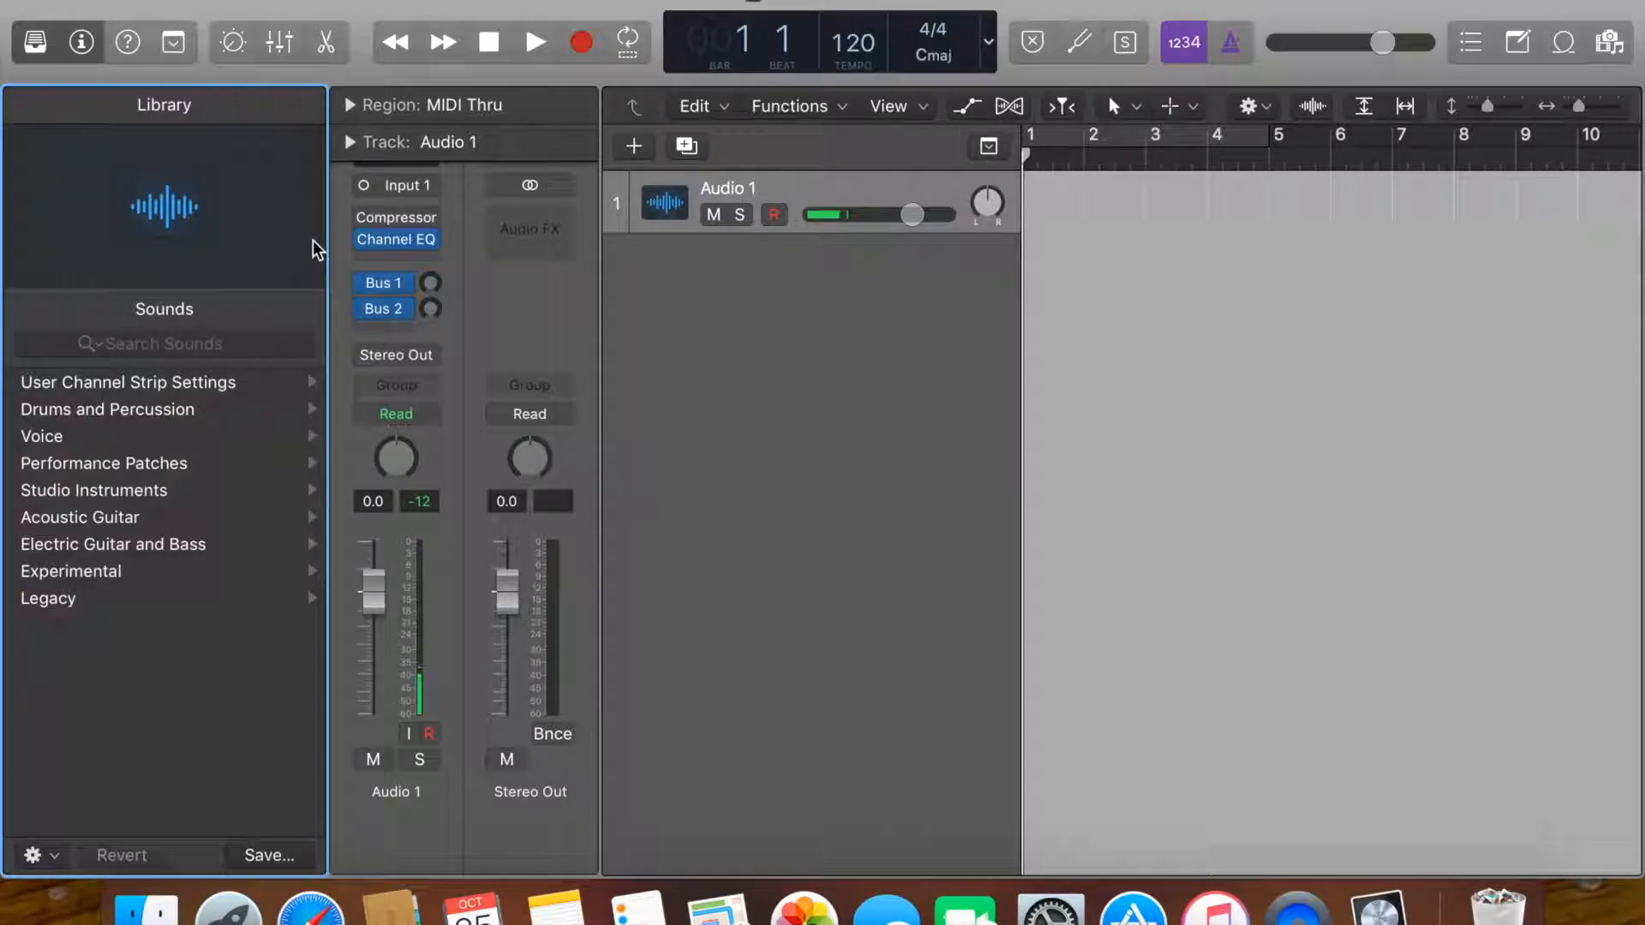
key(y)
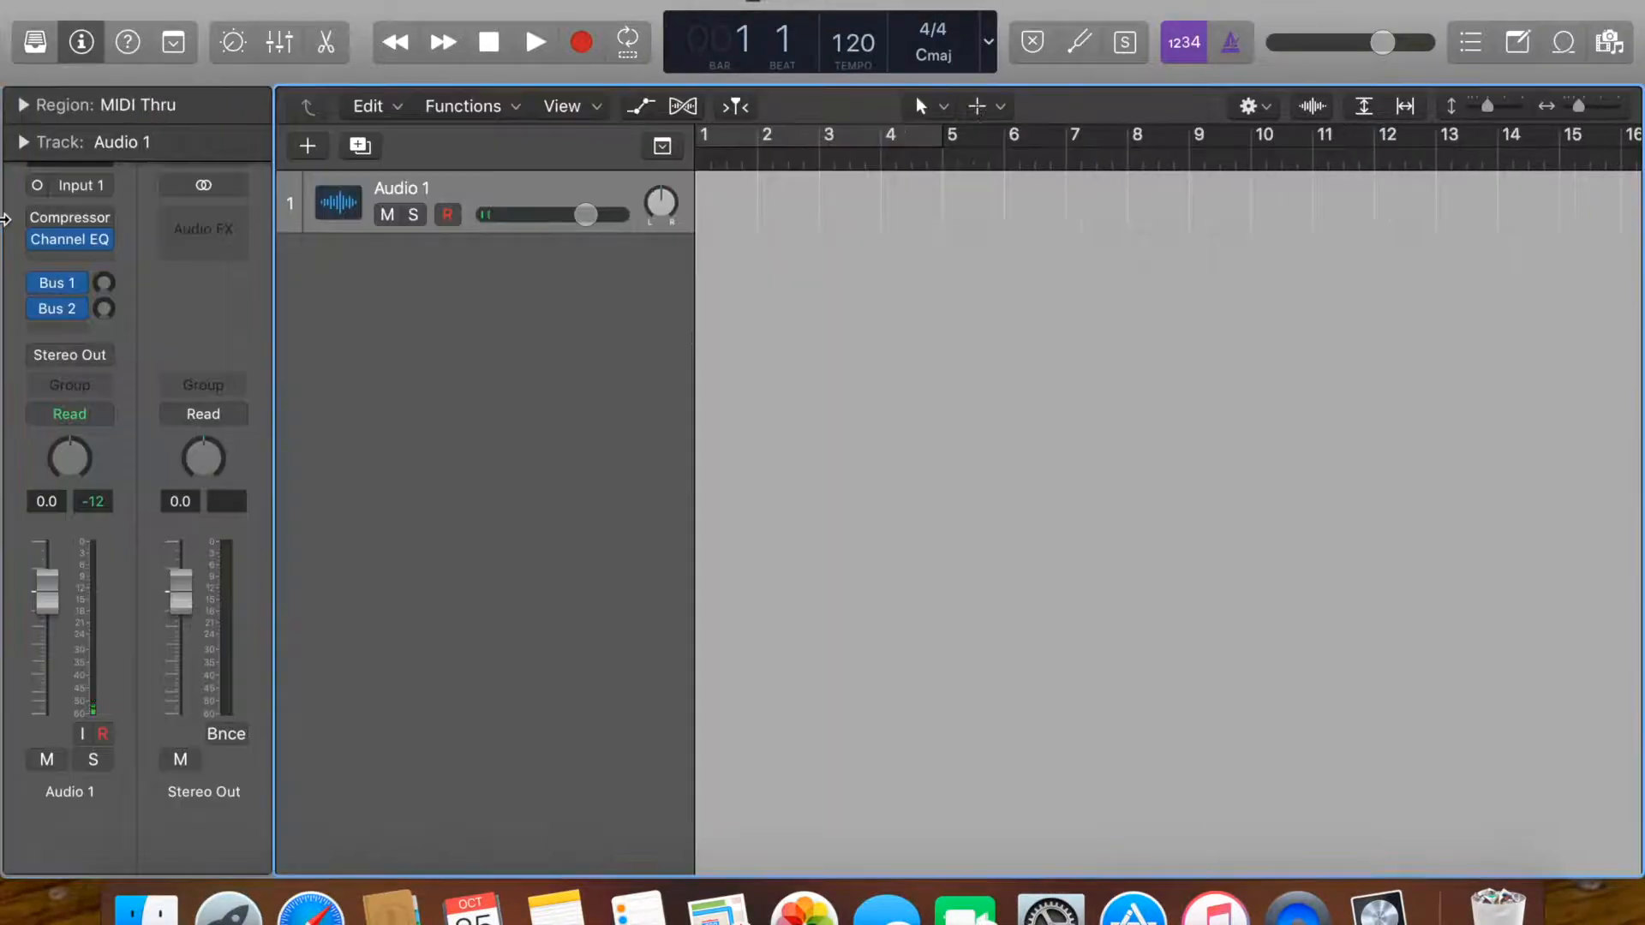
click(107, 241)
click(111, 283)
click(112, 245)
click(133, 281)
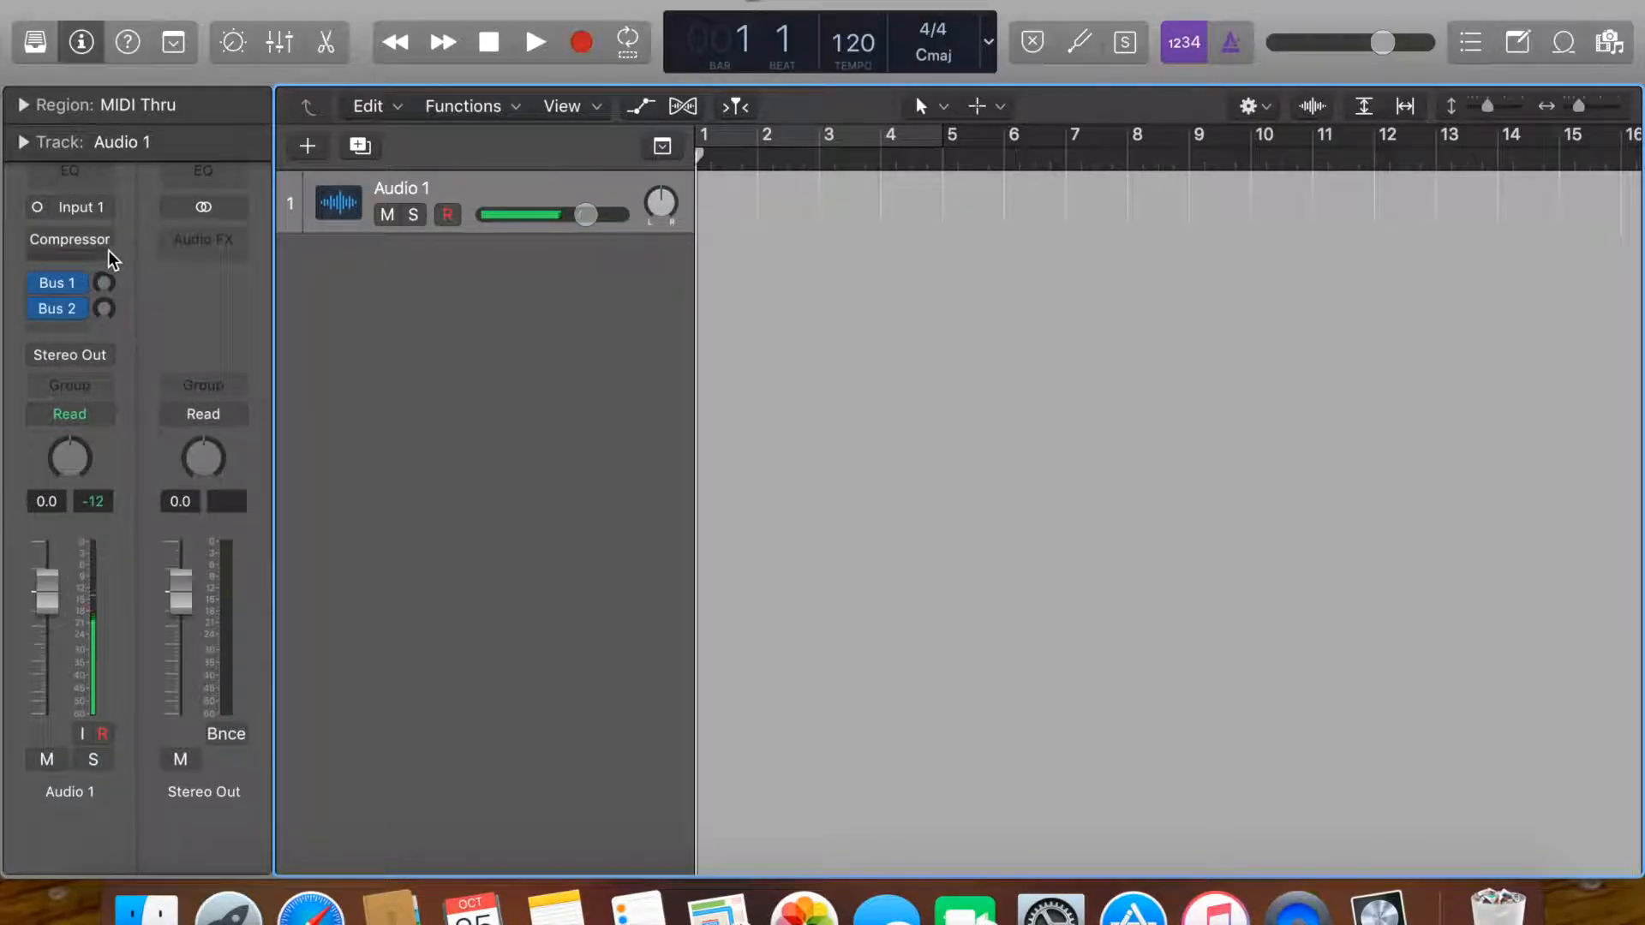
click(110, 241)
click(117, 283)
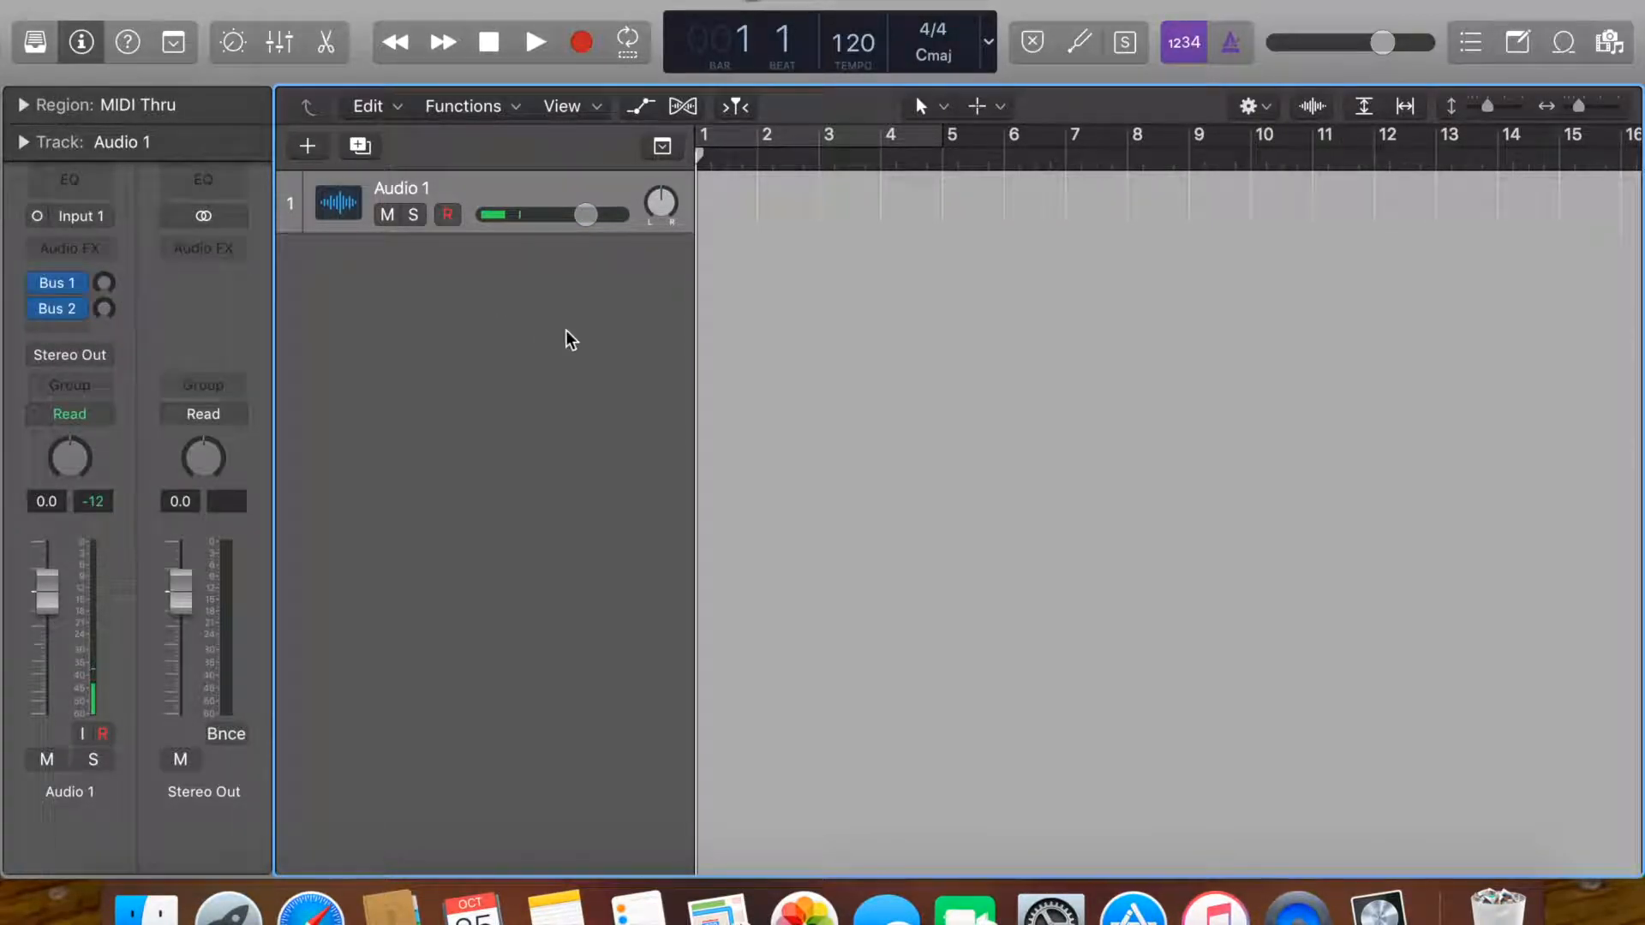
Open Splice and list the Drums samples of the library, with the window moved aside to reveal more of the Logic timeline.
click(228, 906)
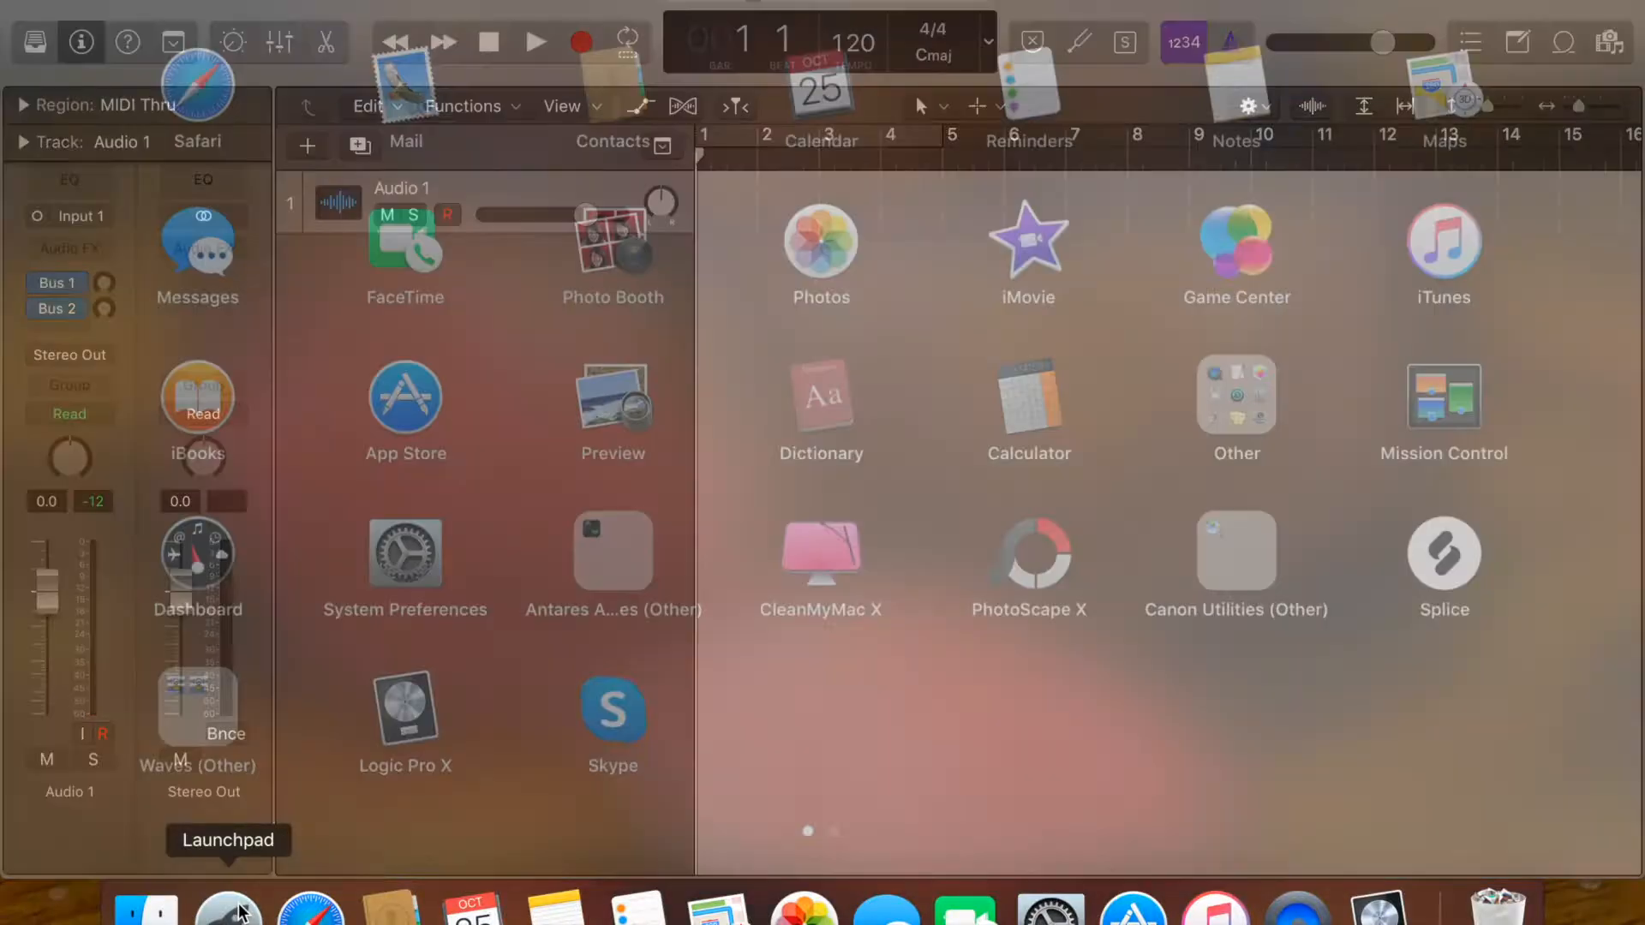
click(1443, 572)
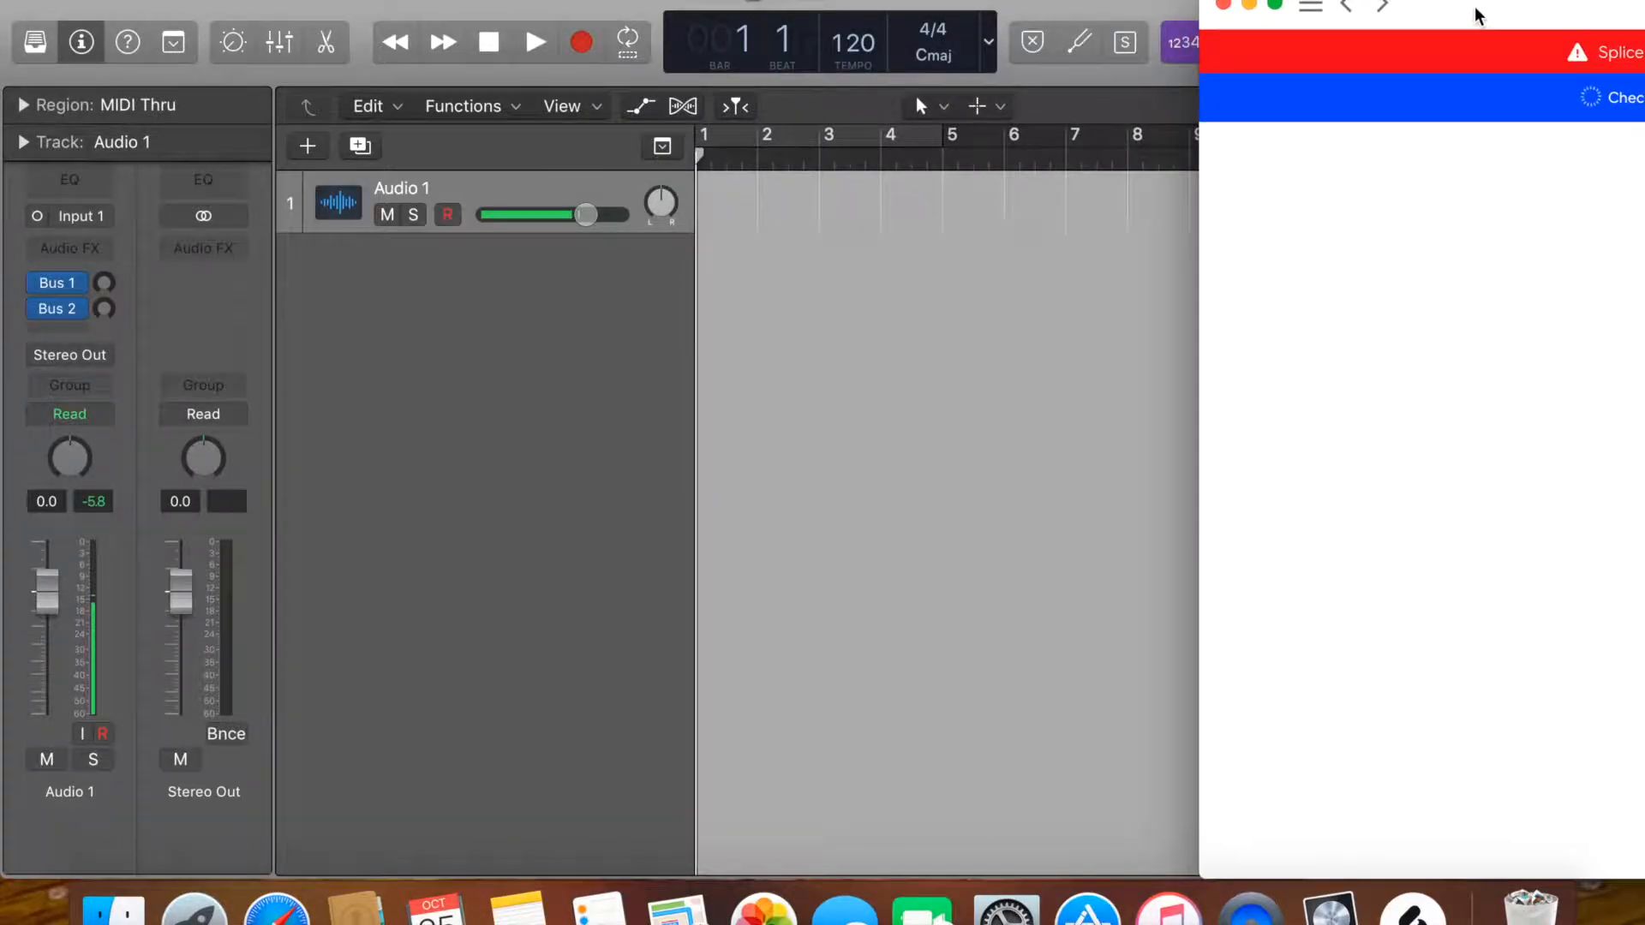
scroll(1454, 628, down, 3)
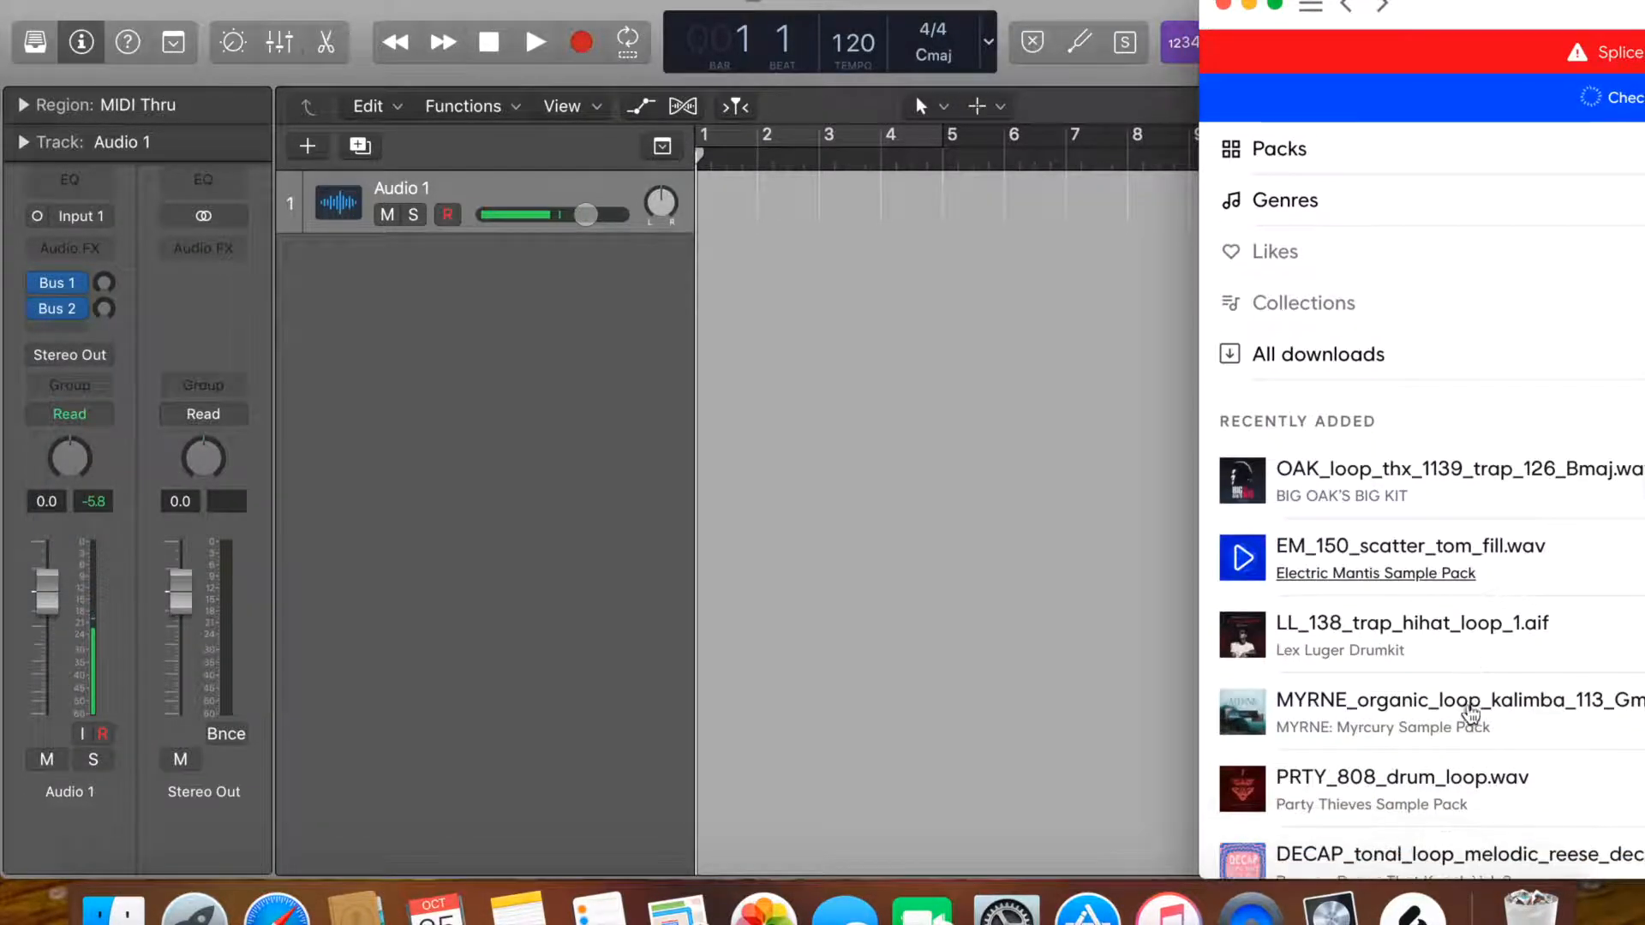
scroll(1465, 720, up, 3)
click(1328, 298)
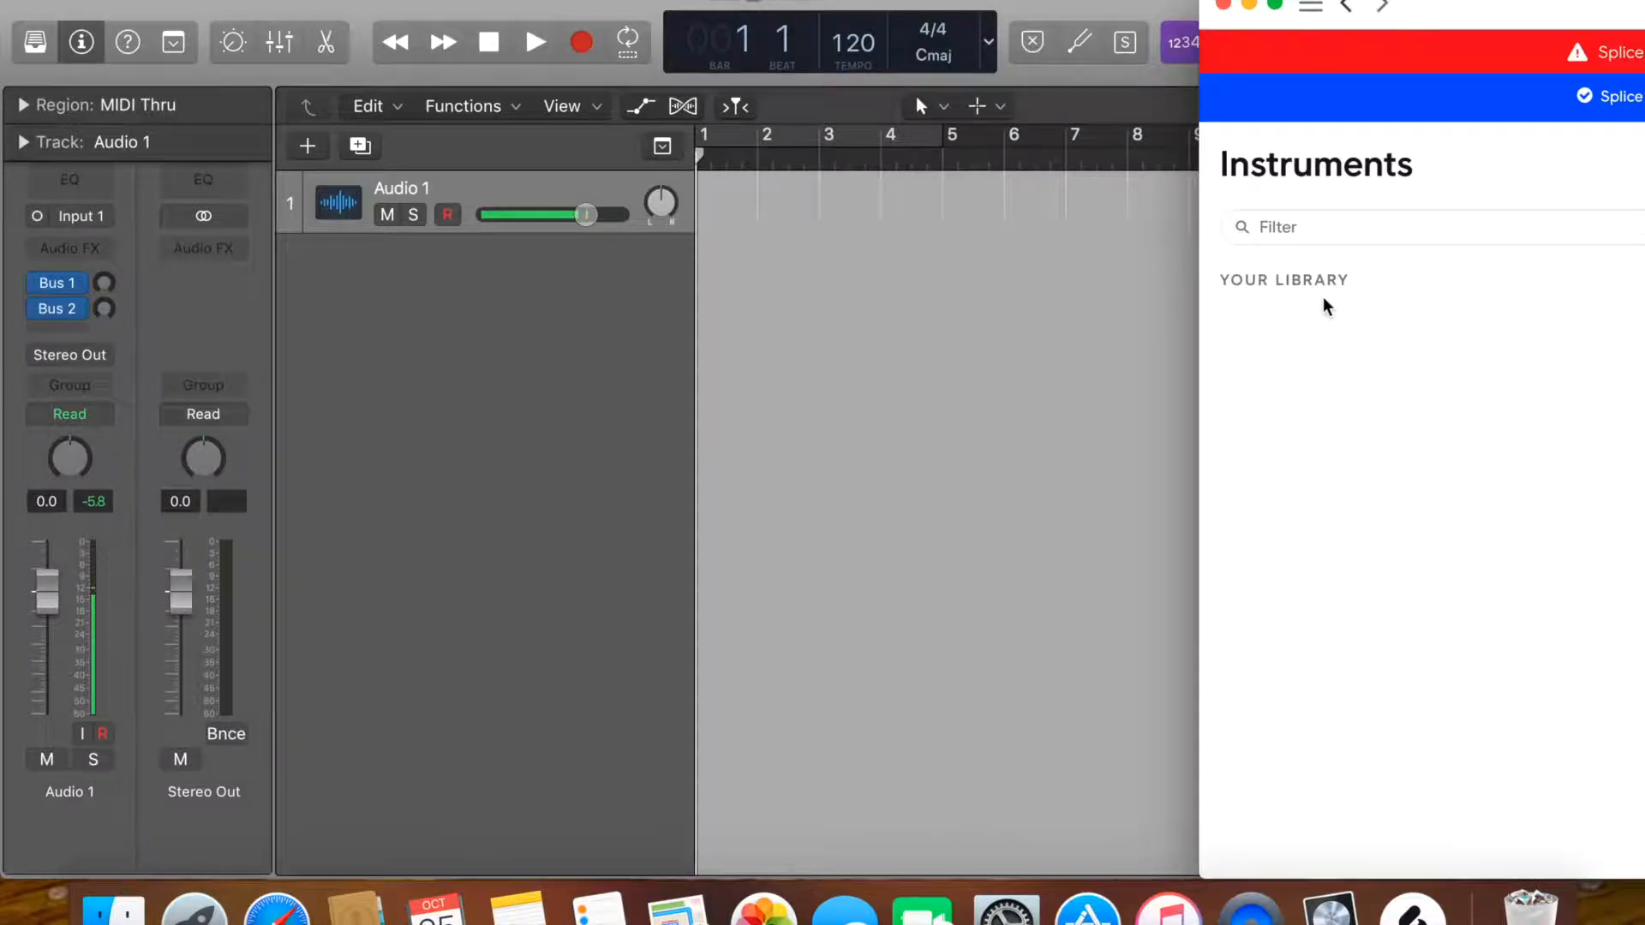
click(1313, 347)
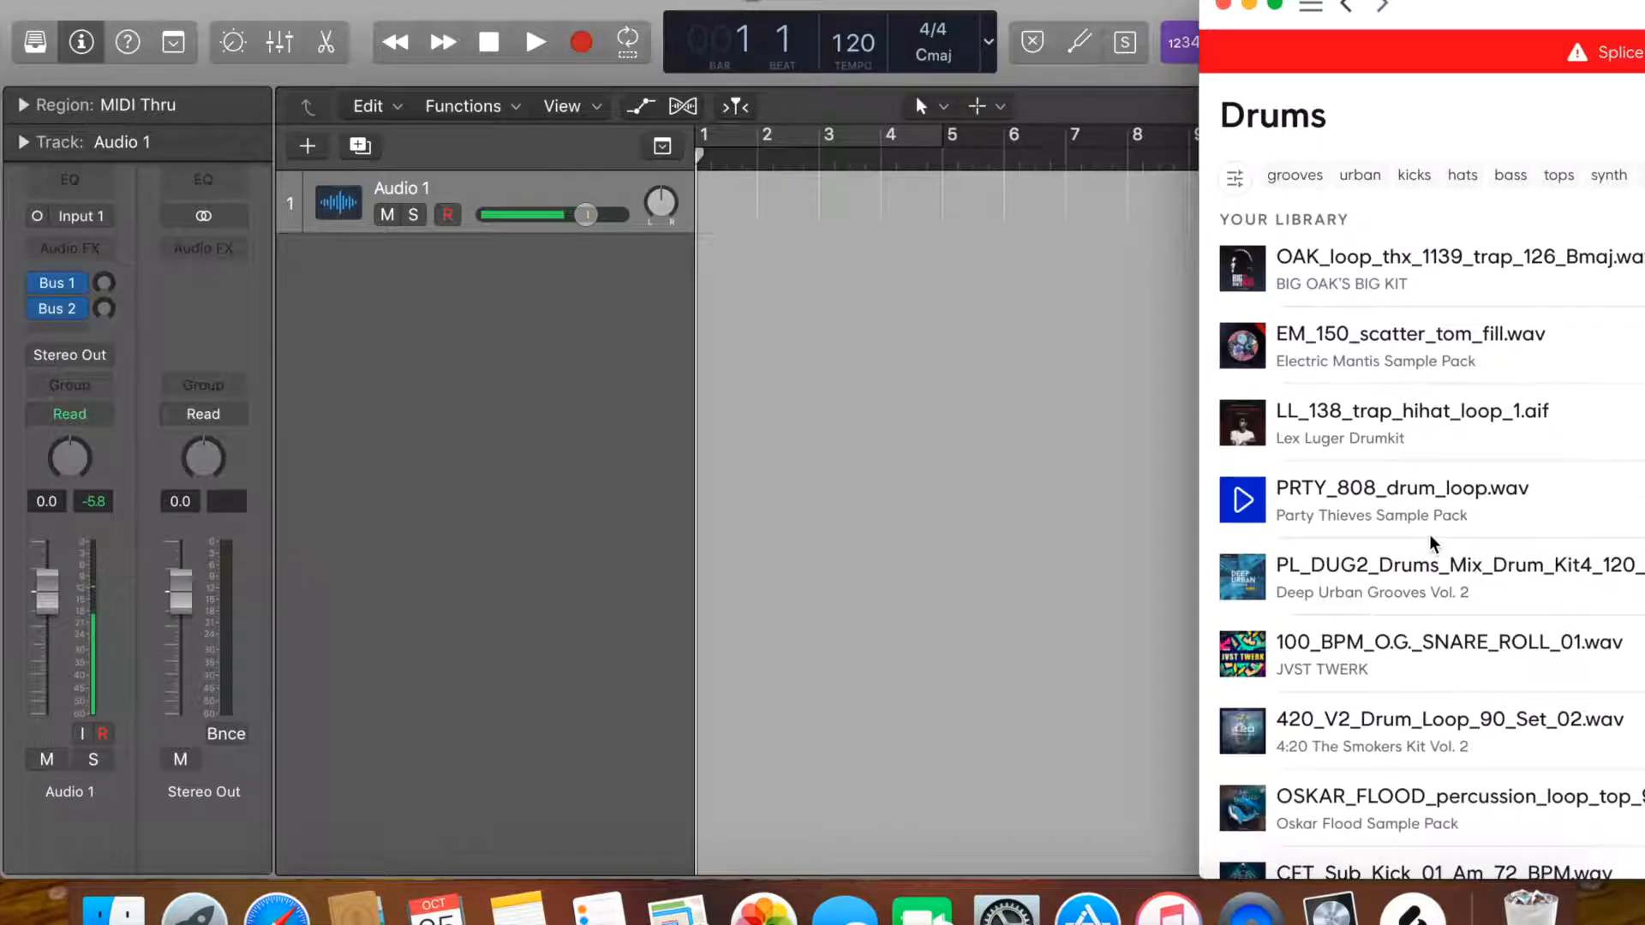
scroll(1433, 542, down, 1)
drag(1455, 22, 1513, 21)
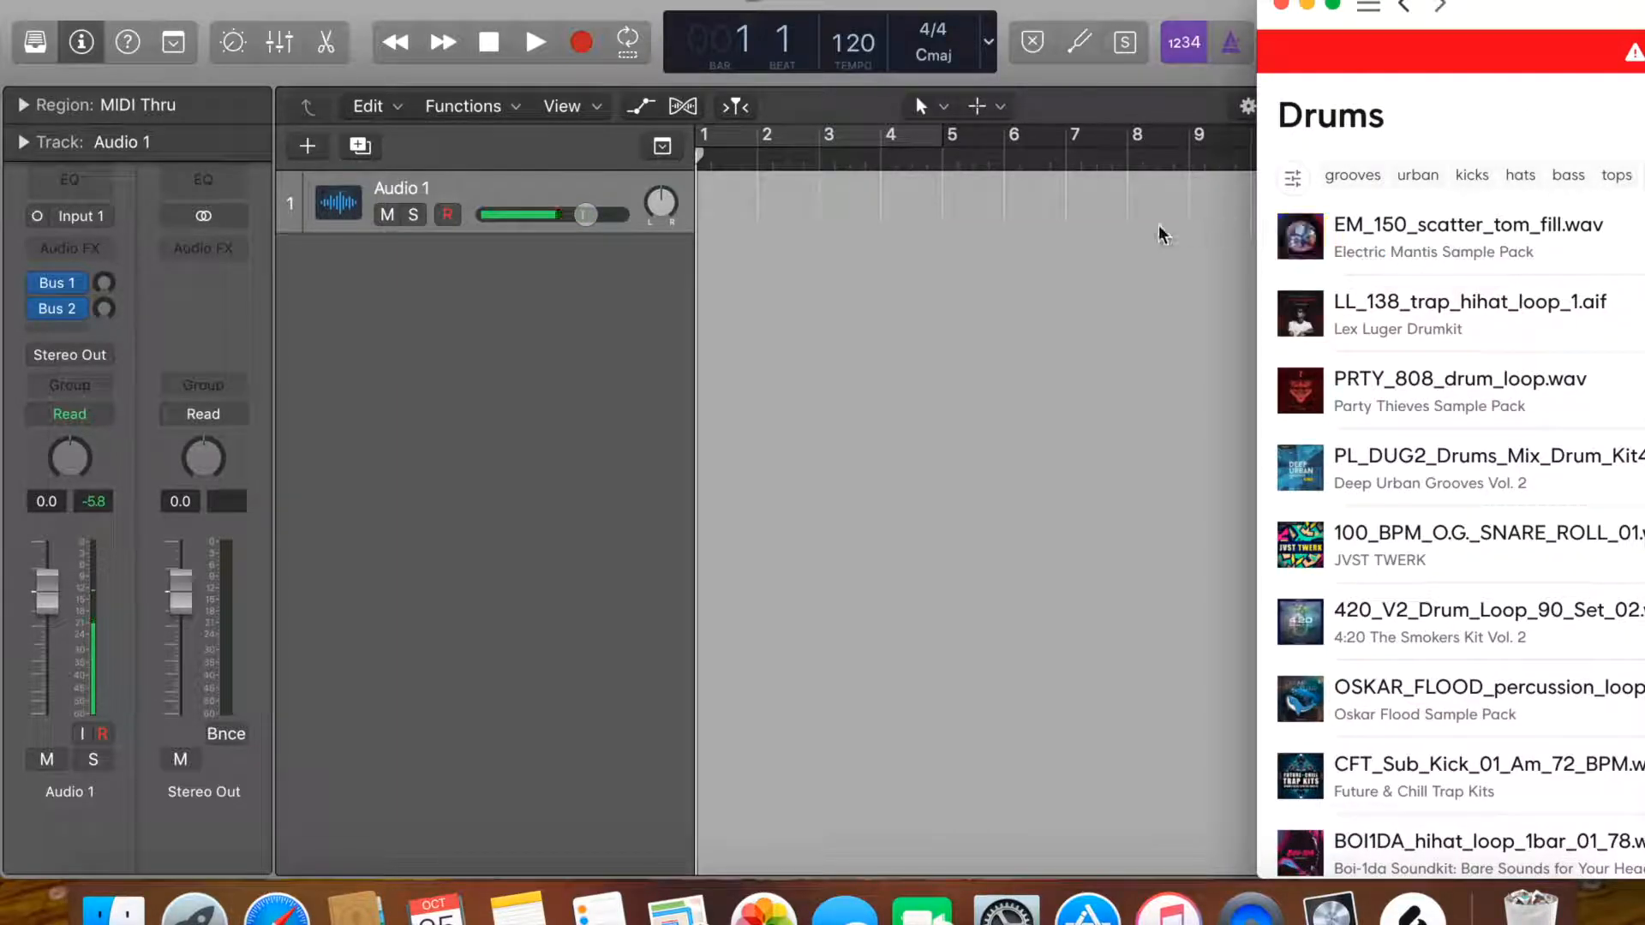
Return to Logic Pro X and set the project tempo to 105.
click(1075, 3)
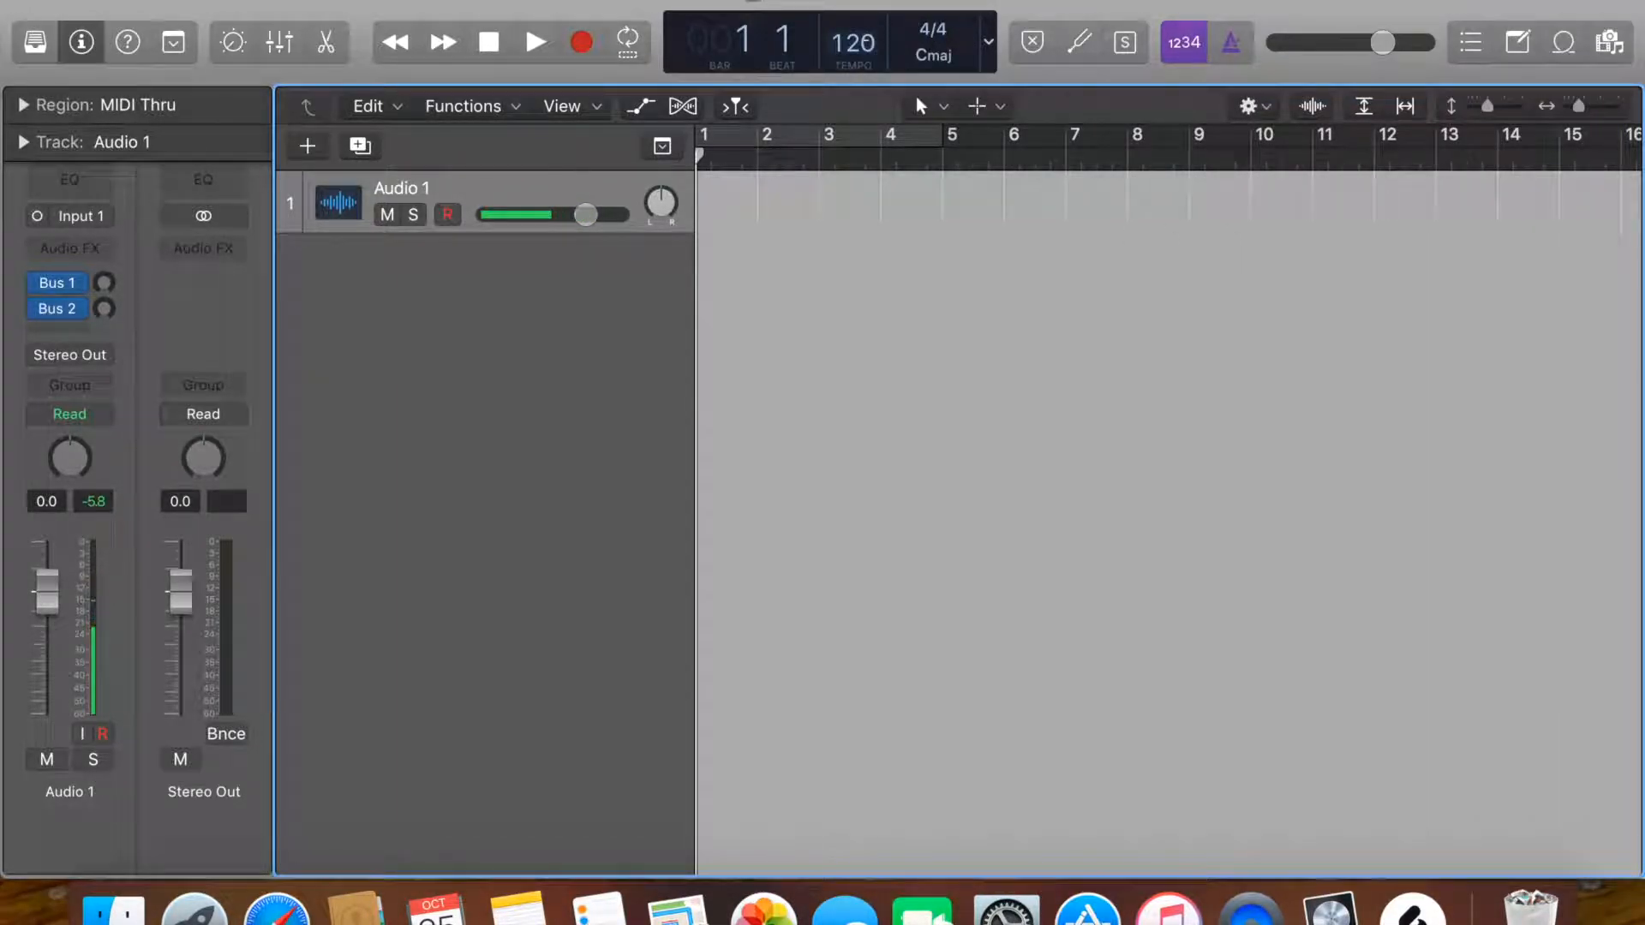
drag(867, 43, 876, 155)
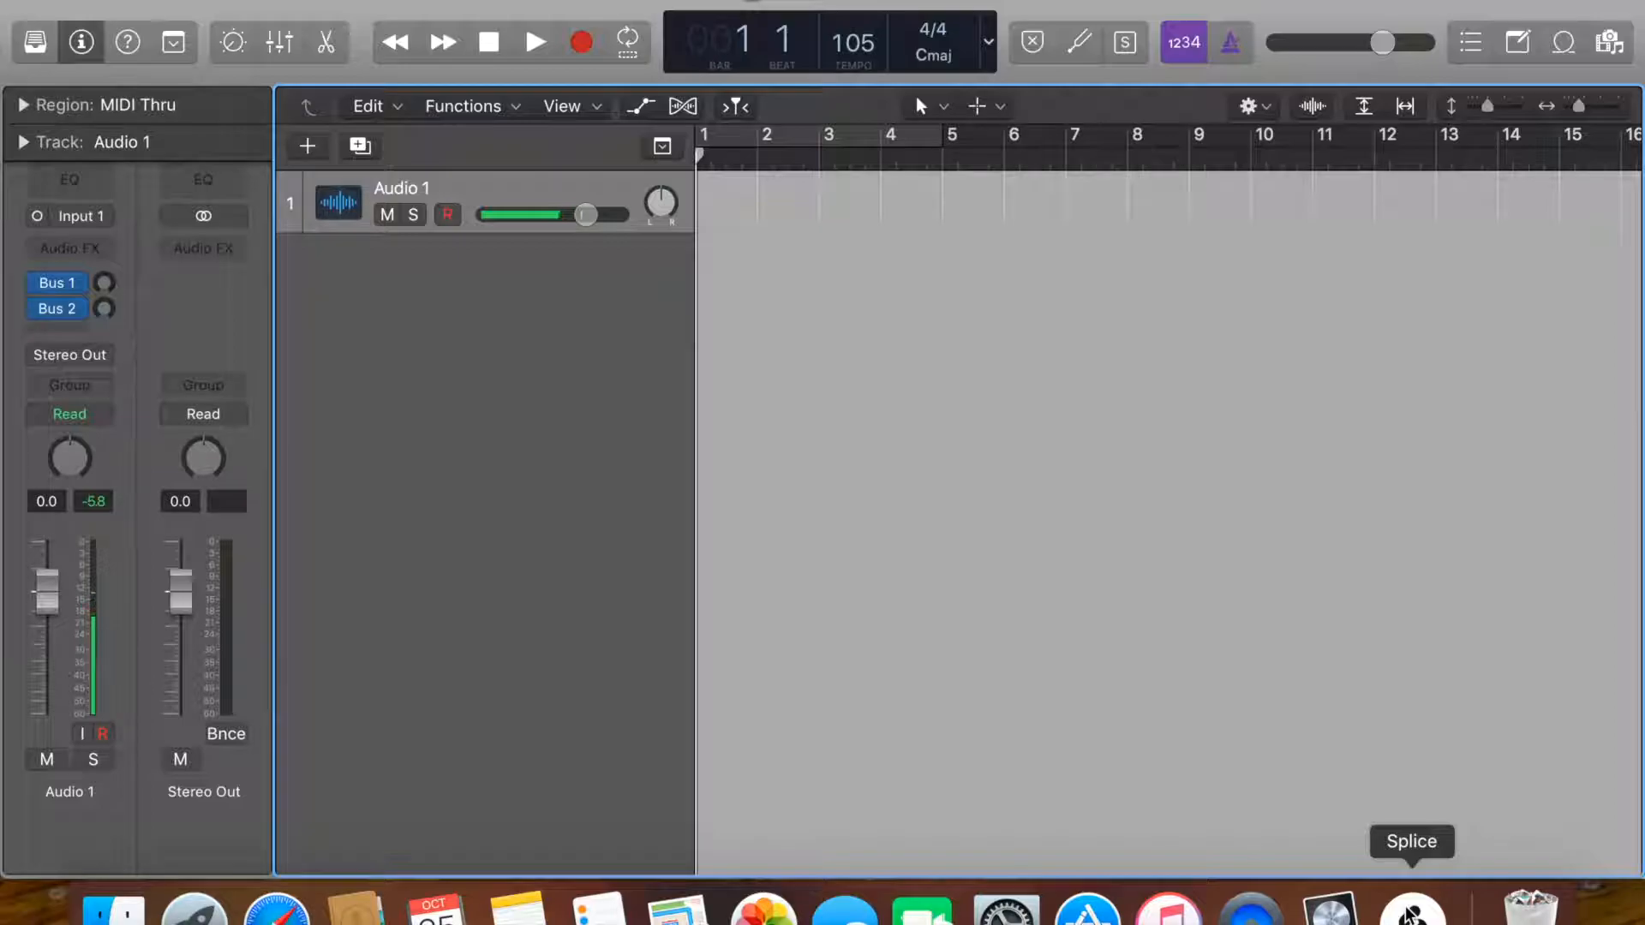
Preview SWERVE_Drums_90_Dm.wav in Splice's Drums samples and place it on the Logic audio track at bar 1.
click(1410, 913)
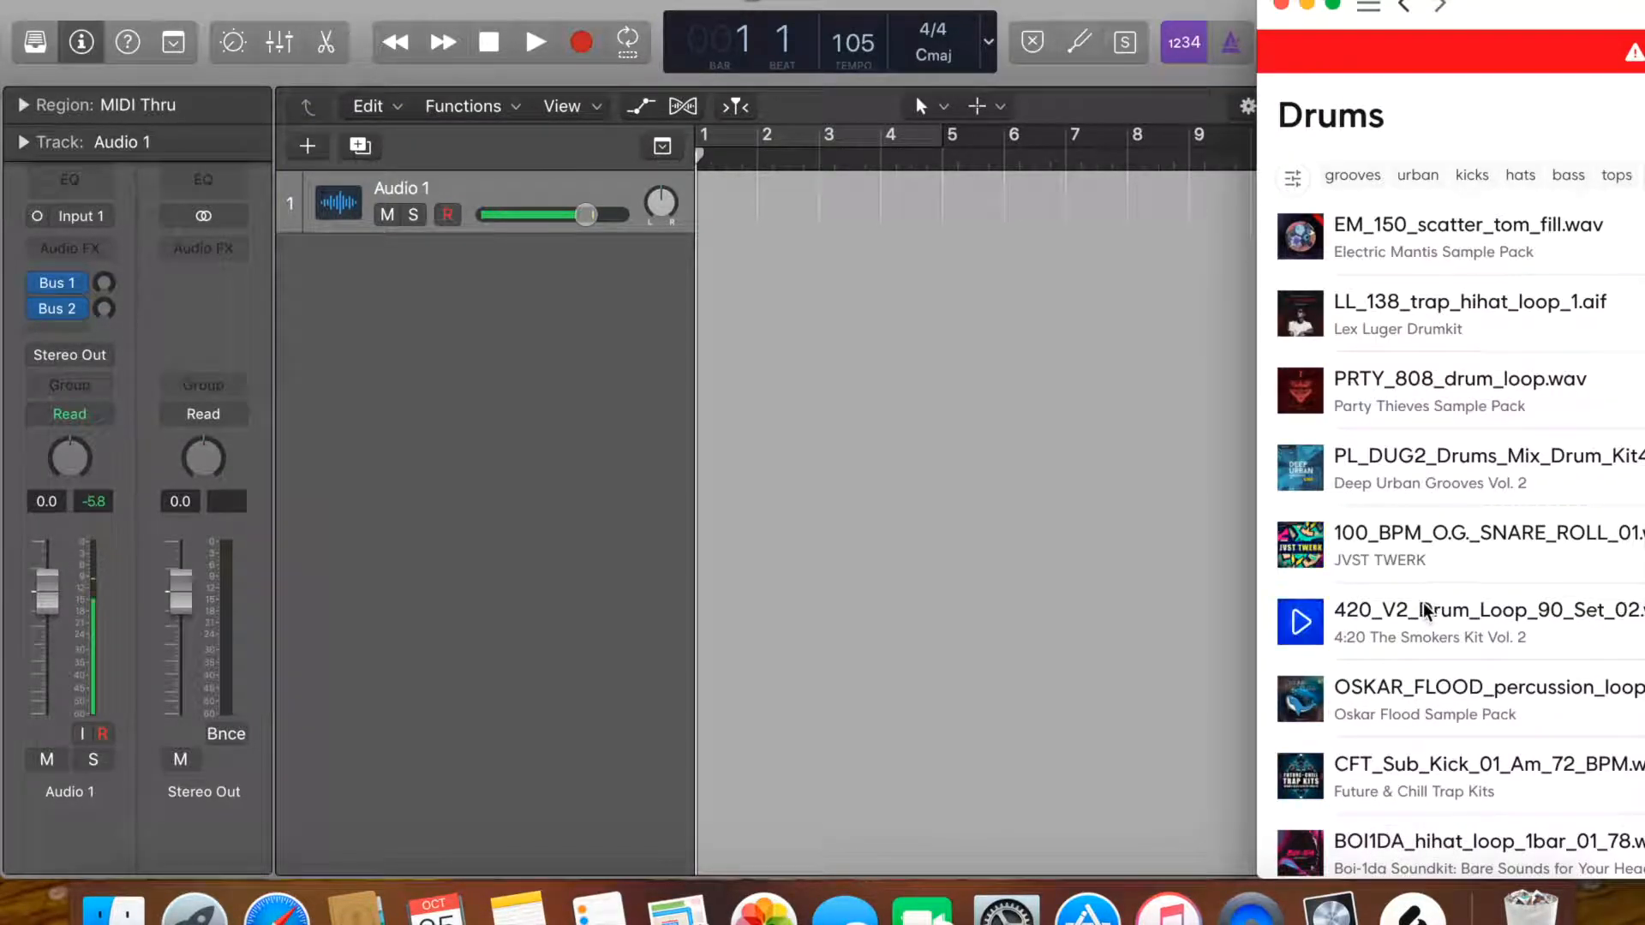
scroll(1427, 614, down, 5)
scroll(1427, 615, down, 3)
scroll(1427, 614, up, 10)
scroll(1426, 614, down, 4)
scroll(1427, 611, down, 7)
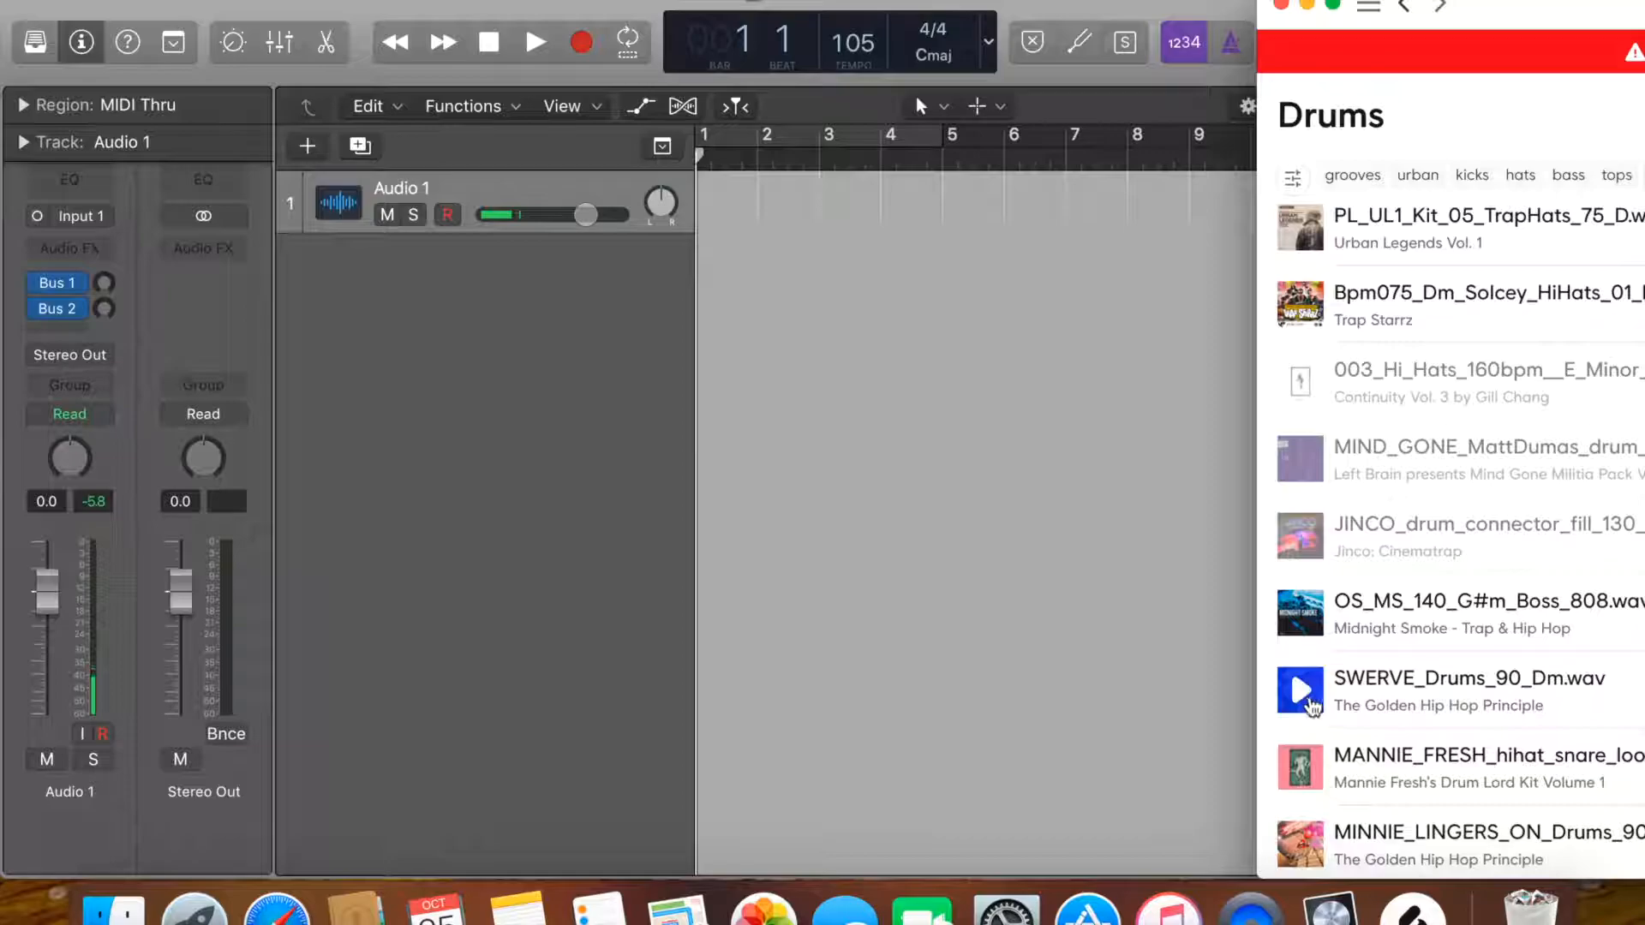
click(1302, 695)
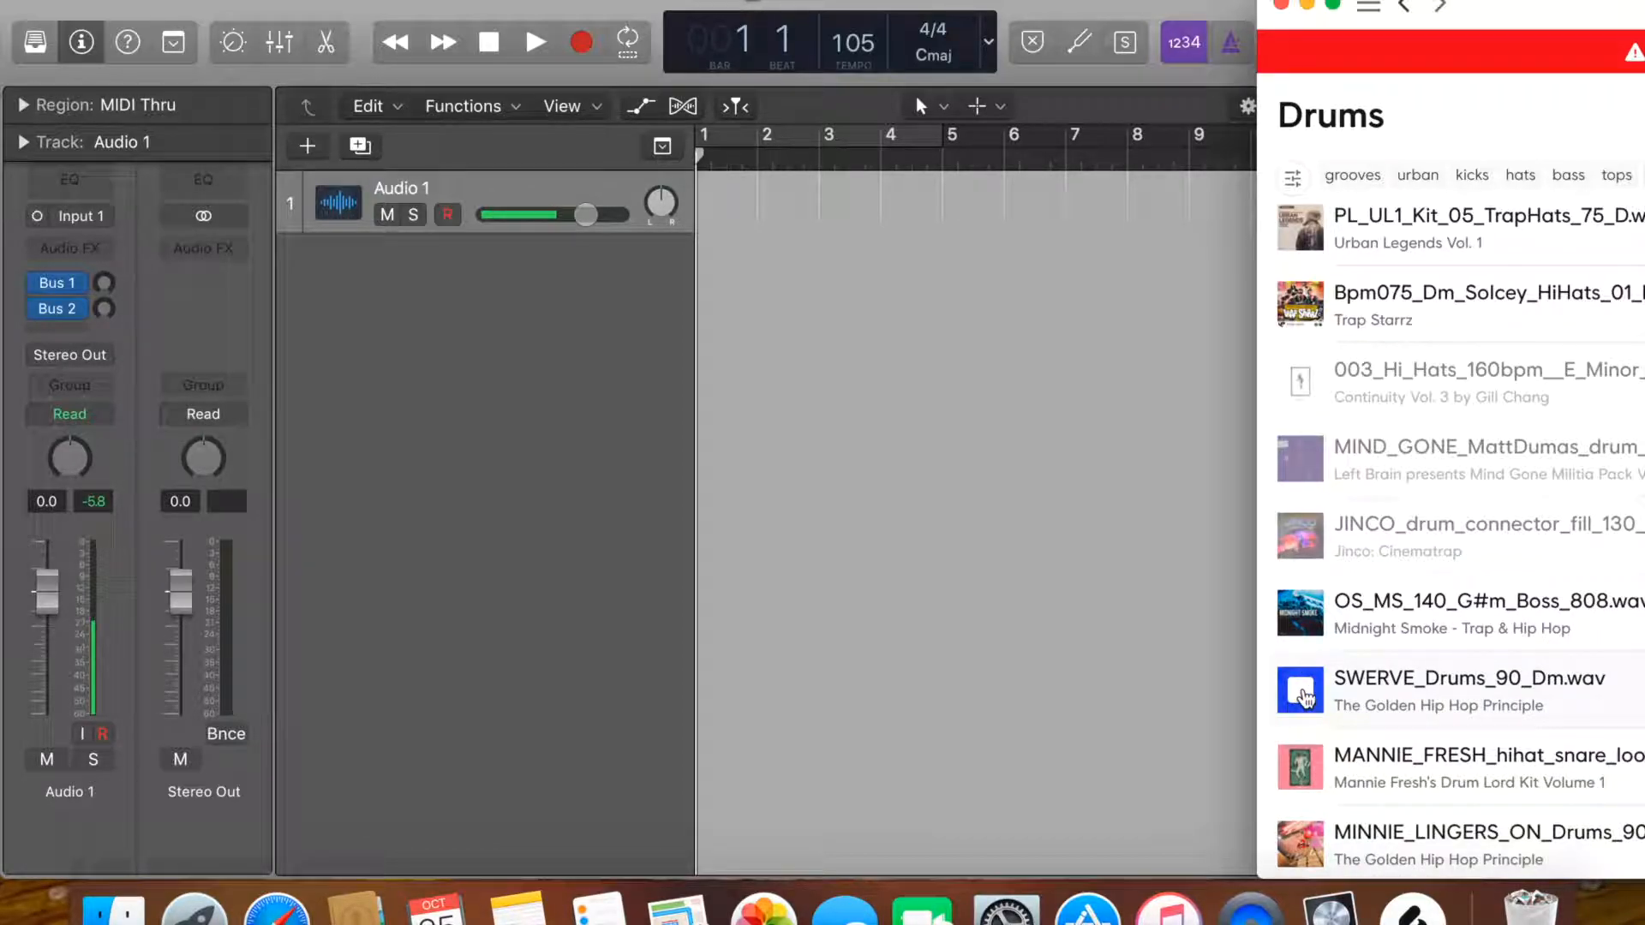
drag(1509, 679, 707, 193)
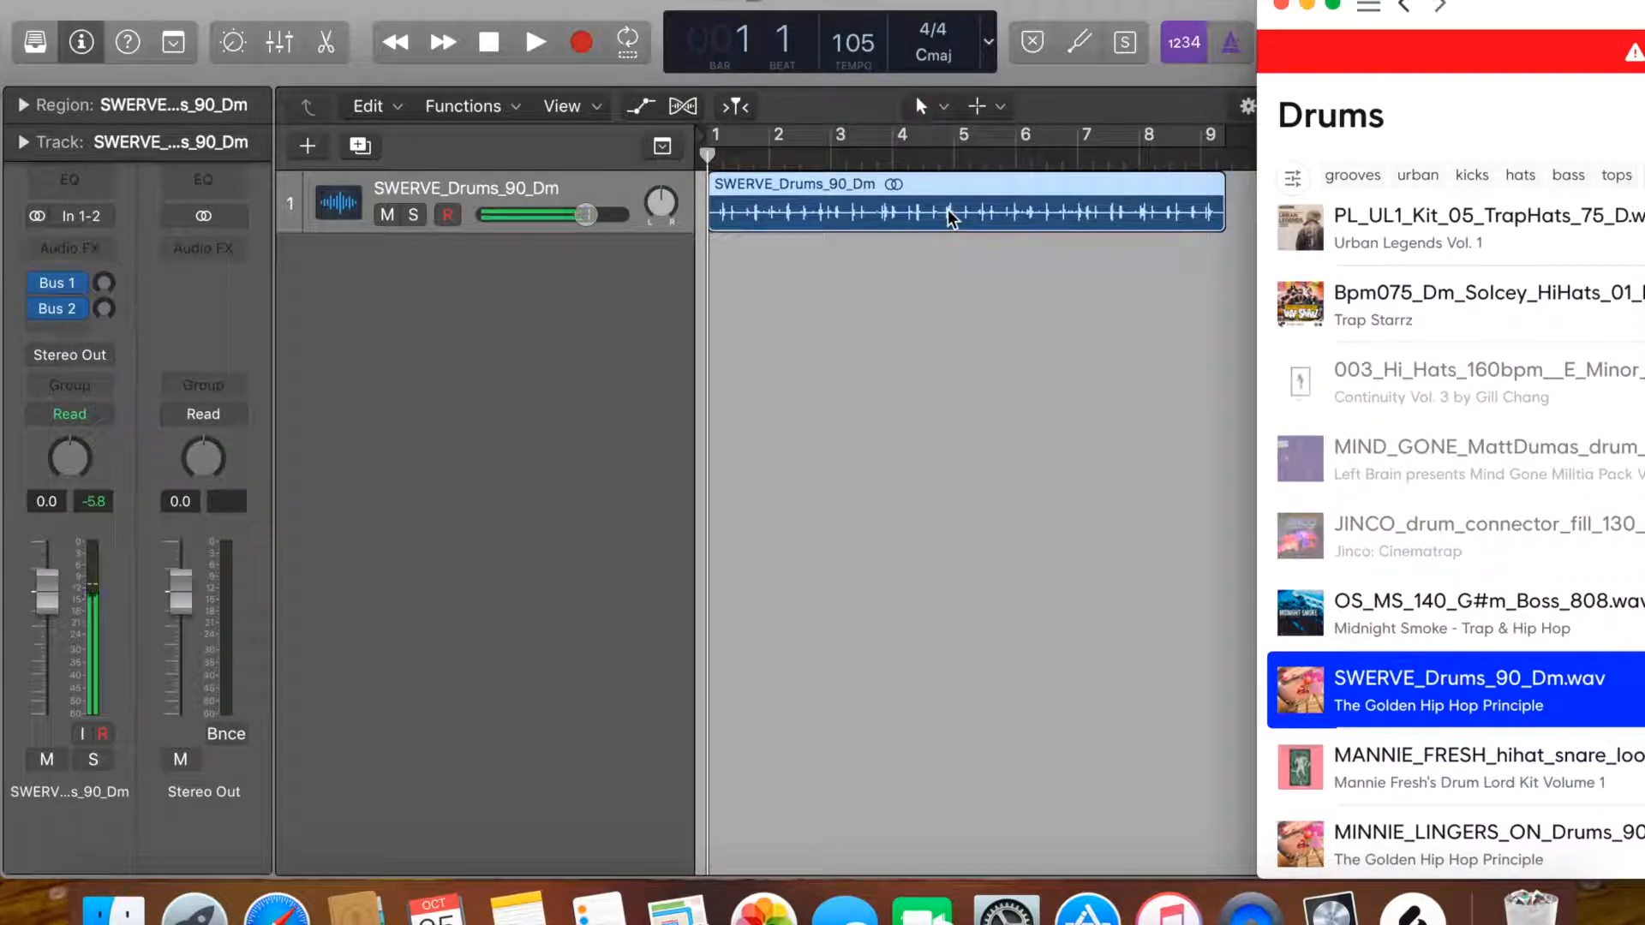
click(1282, 5)
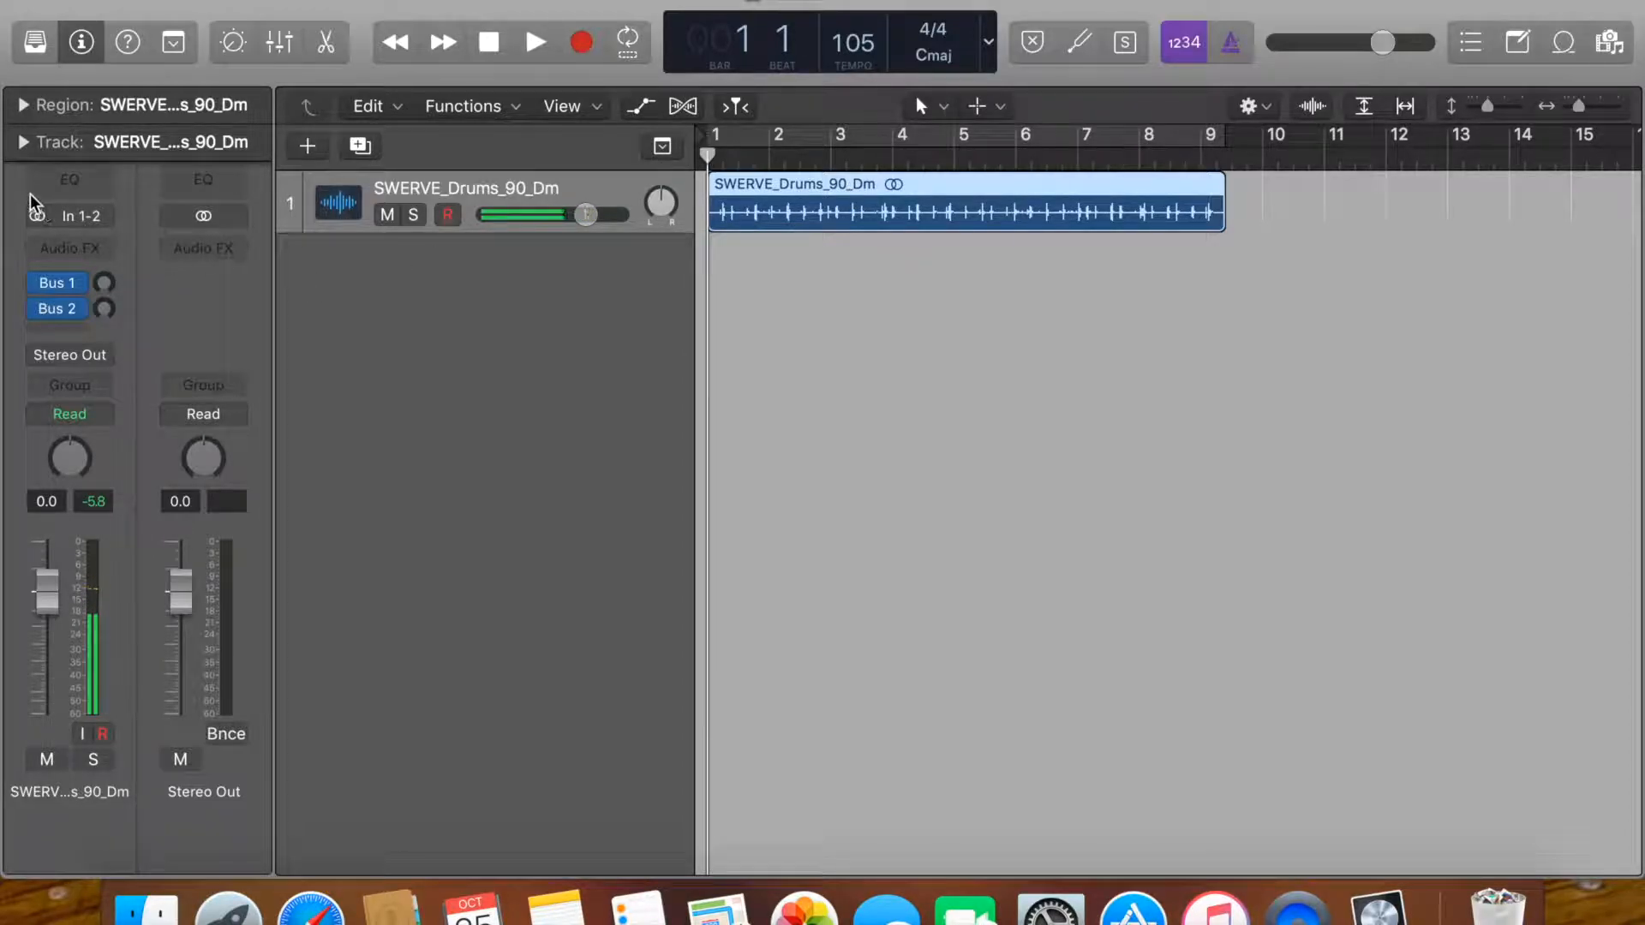
Insert a stereo BPM Counter plug-in on the SWERVE_Drums_90_Dm track and place its window below the region.
click(71, 1)
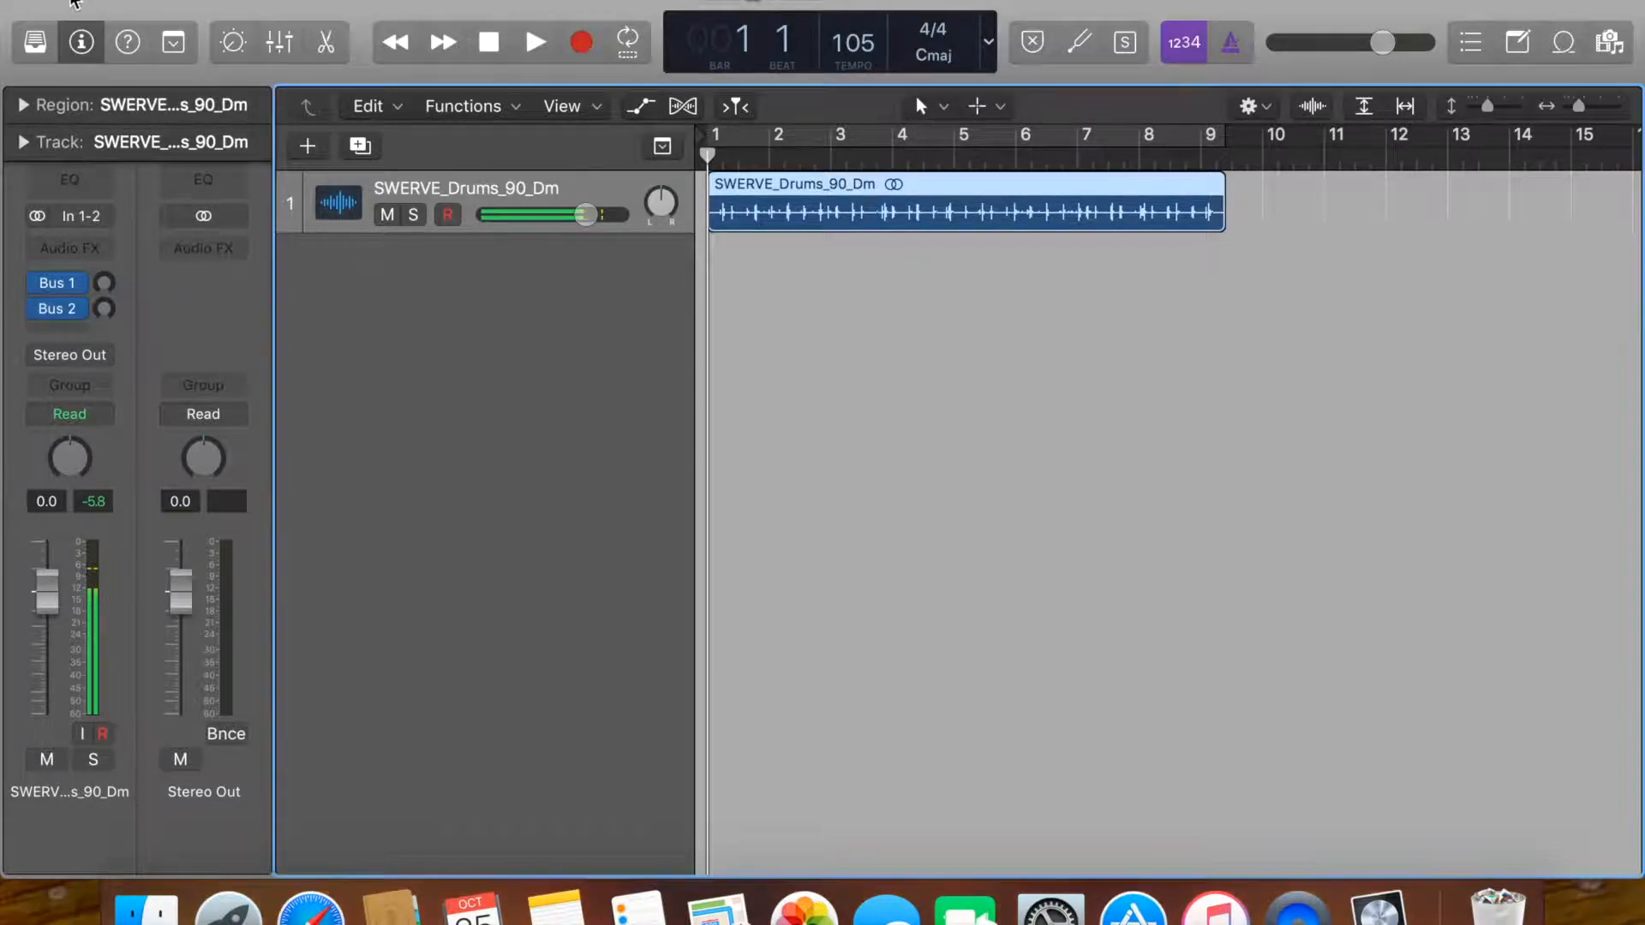
click(72, 1)
click(96, 347)
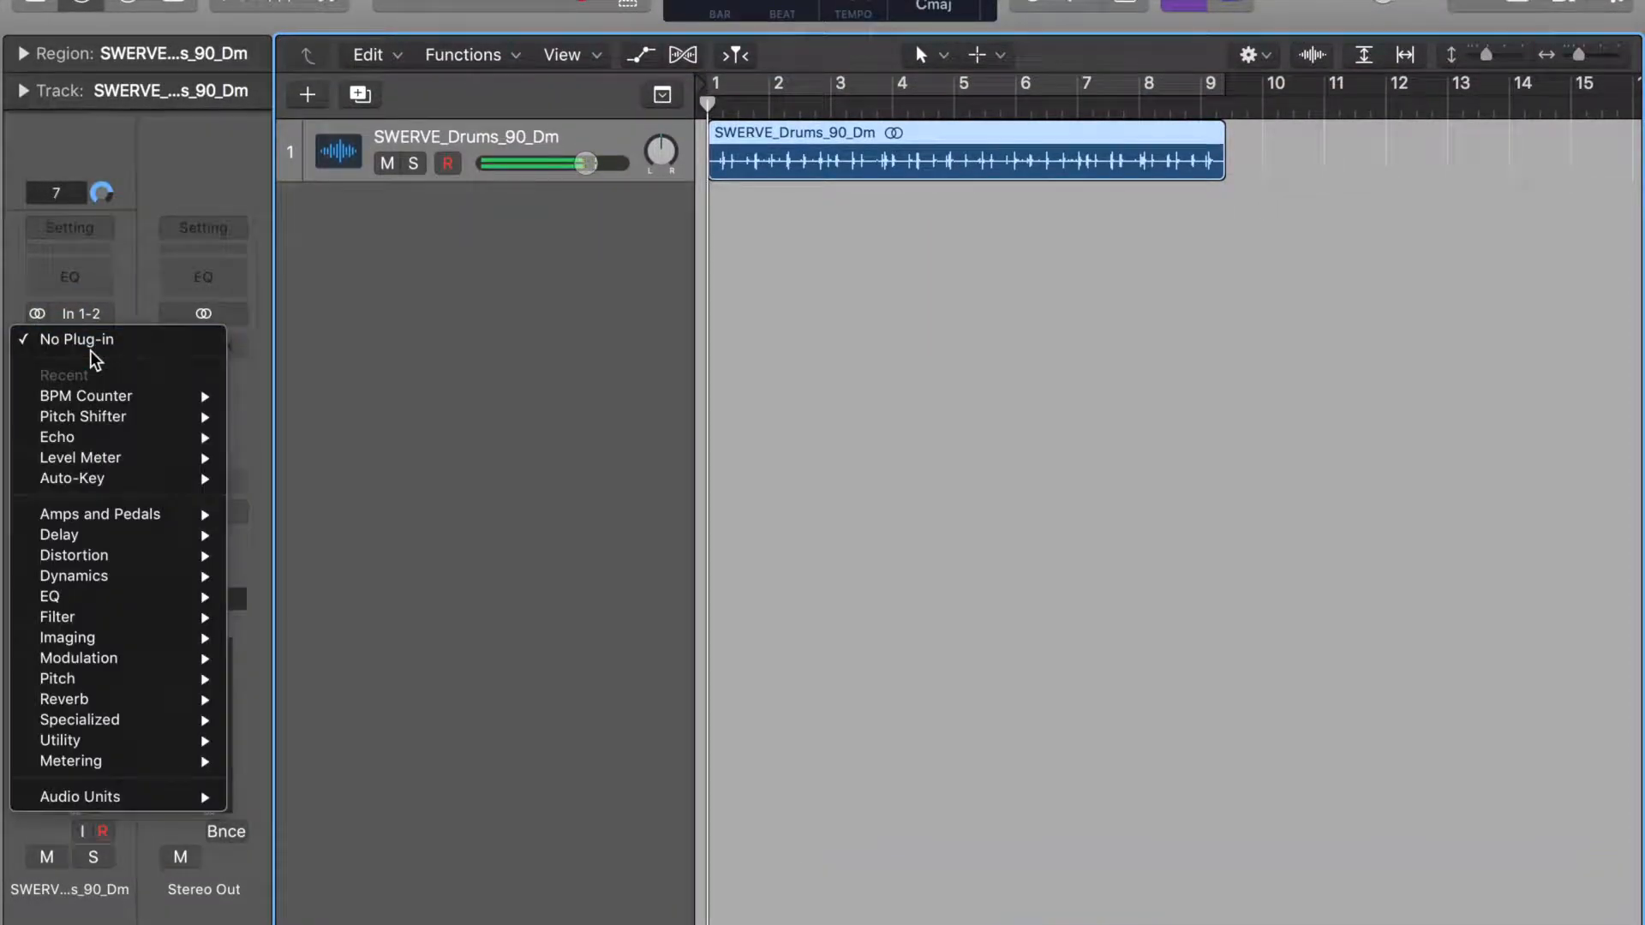
mouse_move(129, 793)
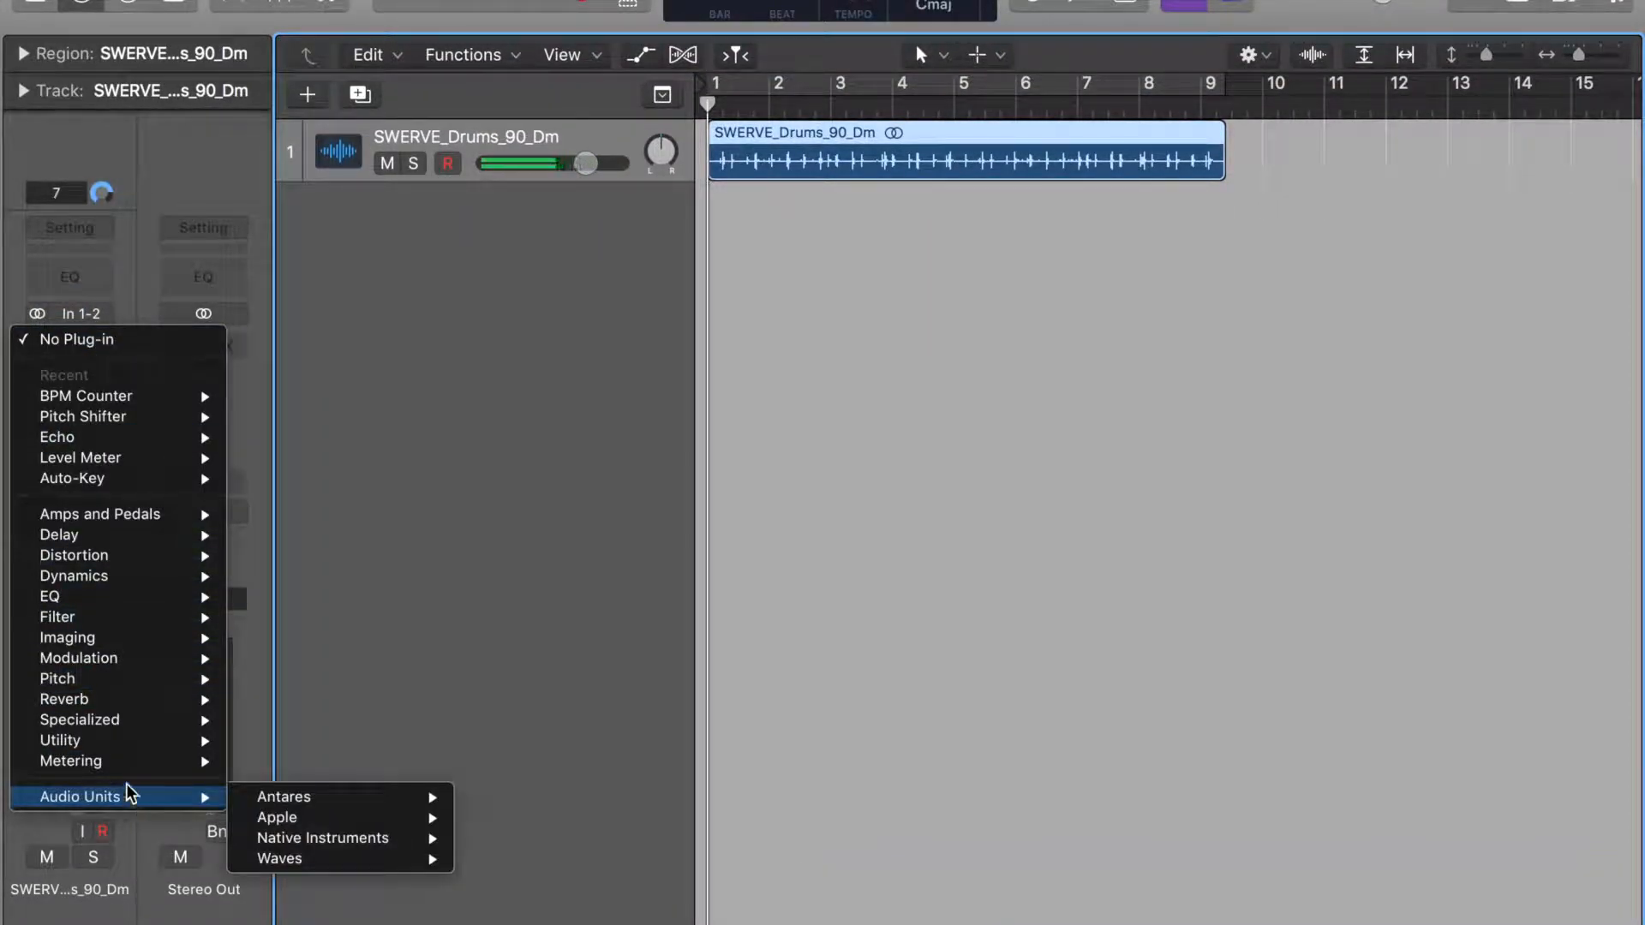
mouse_move(128, 763)
mouse_move(293, 762)
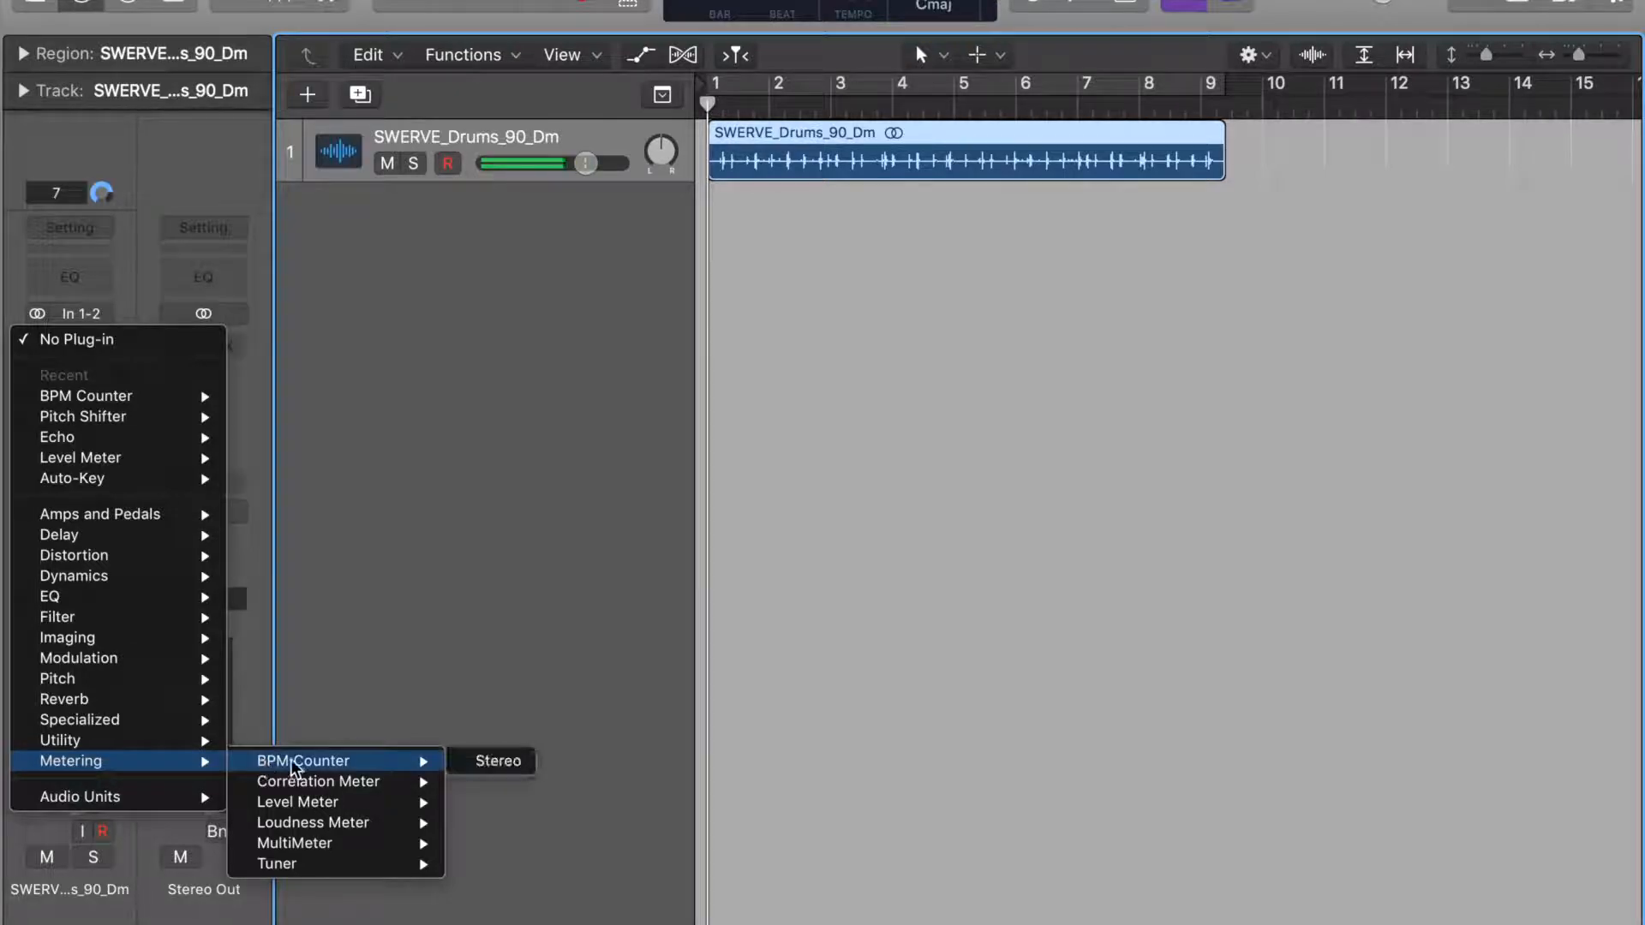
click(482, 763)
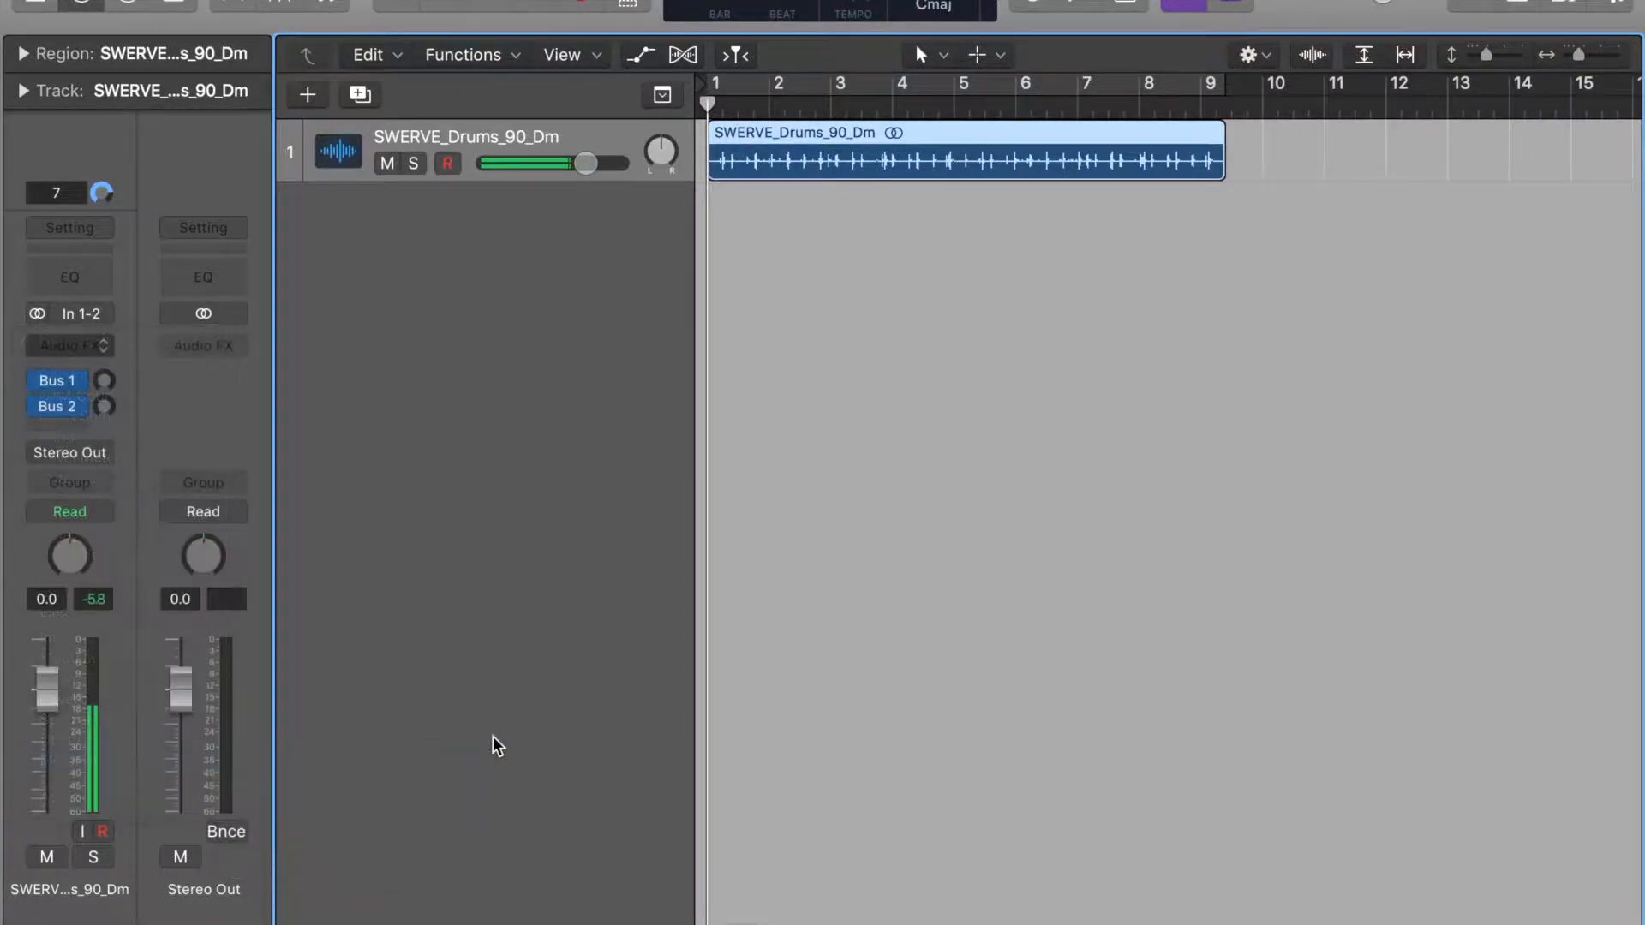
drag(330, 63, 987, 304)
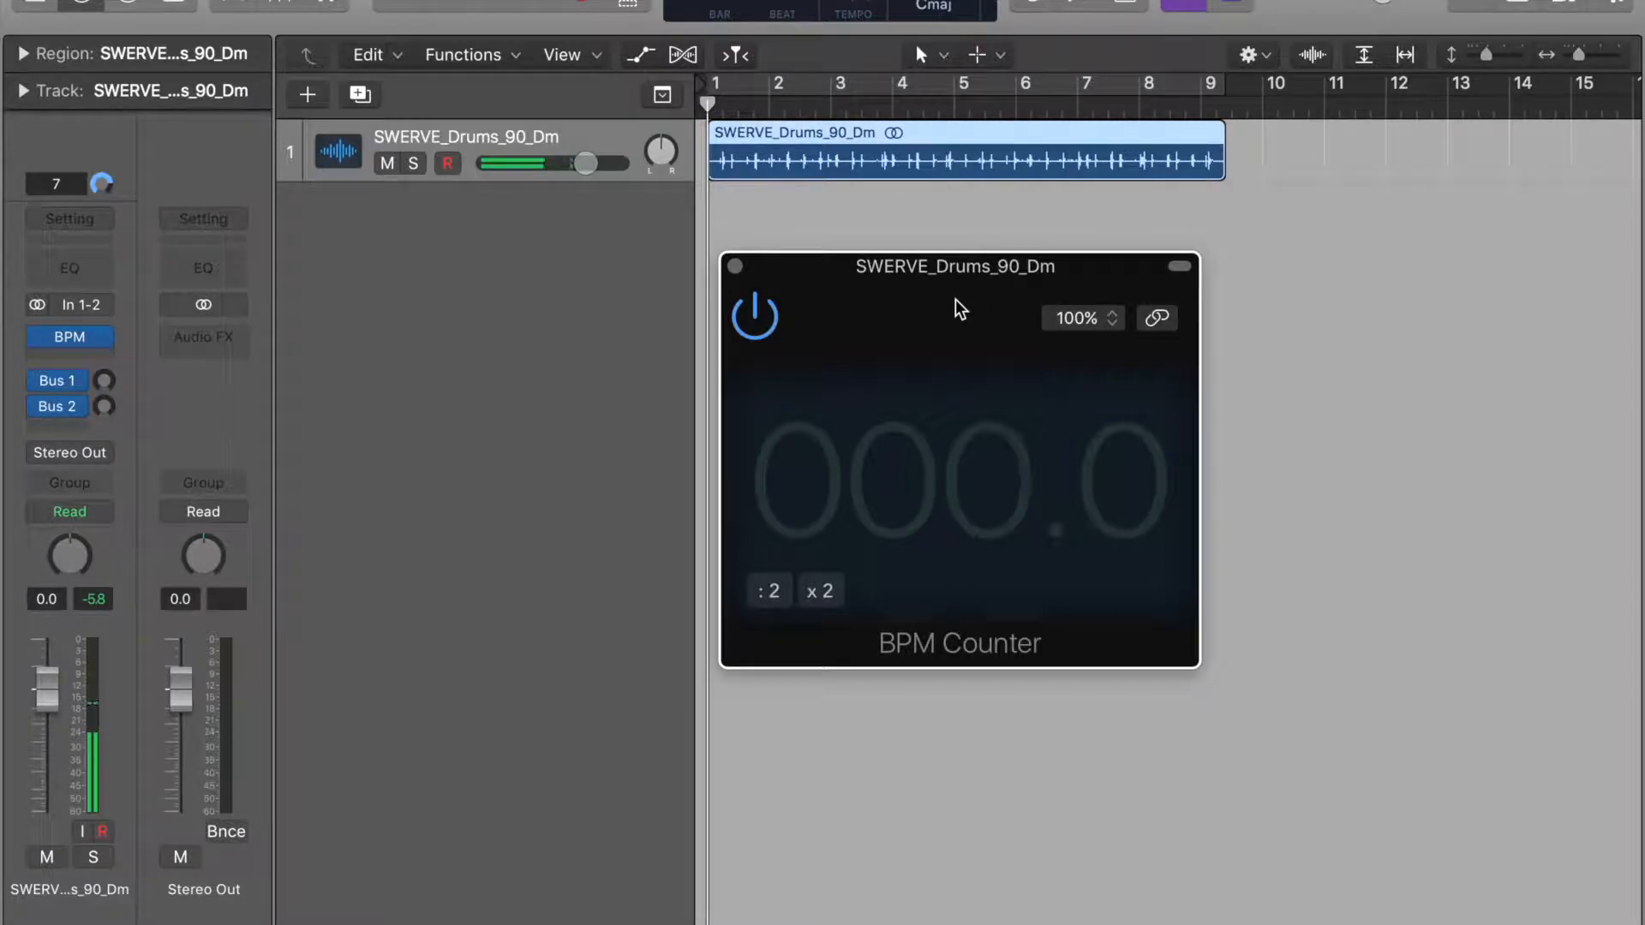
Play the drum loop to measure its tempo, and remove the BPM Counter from the track.
key(space)
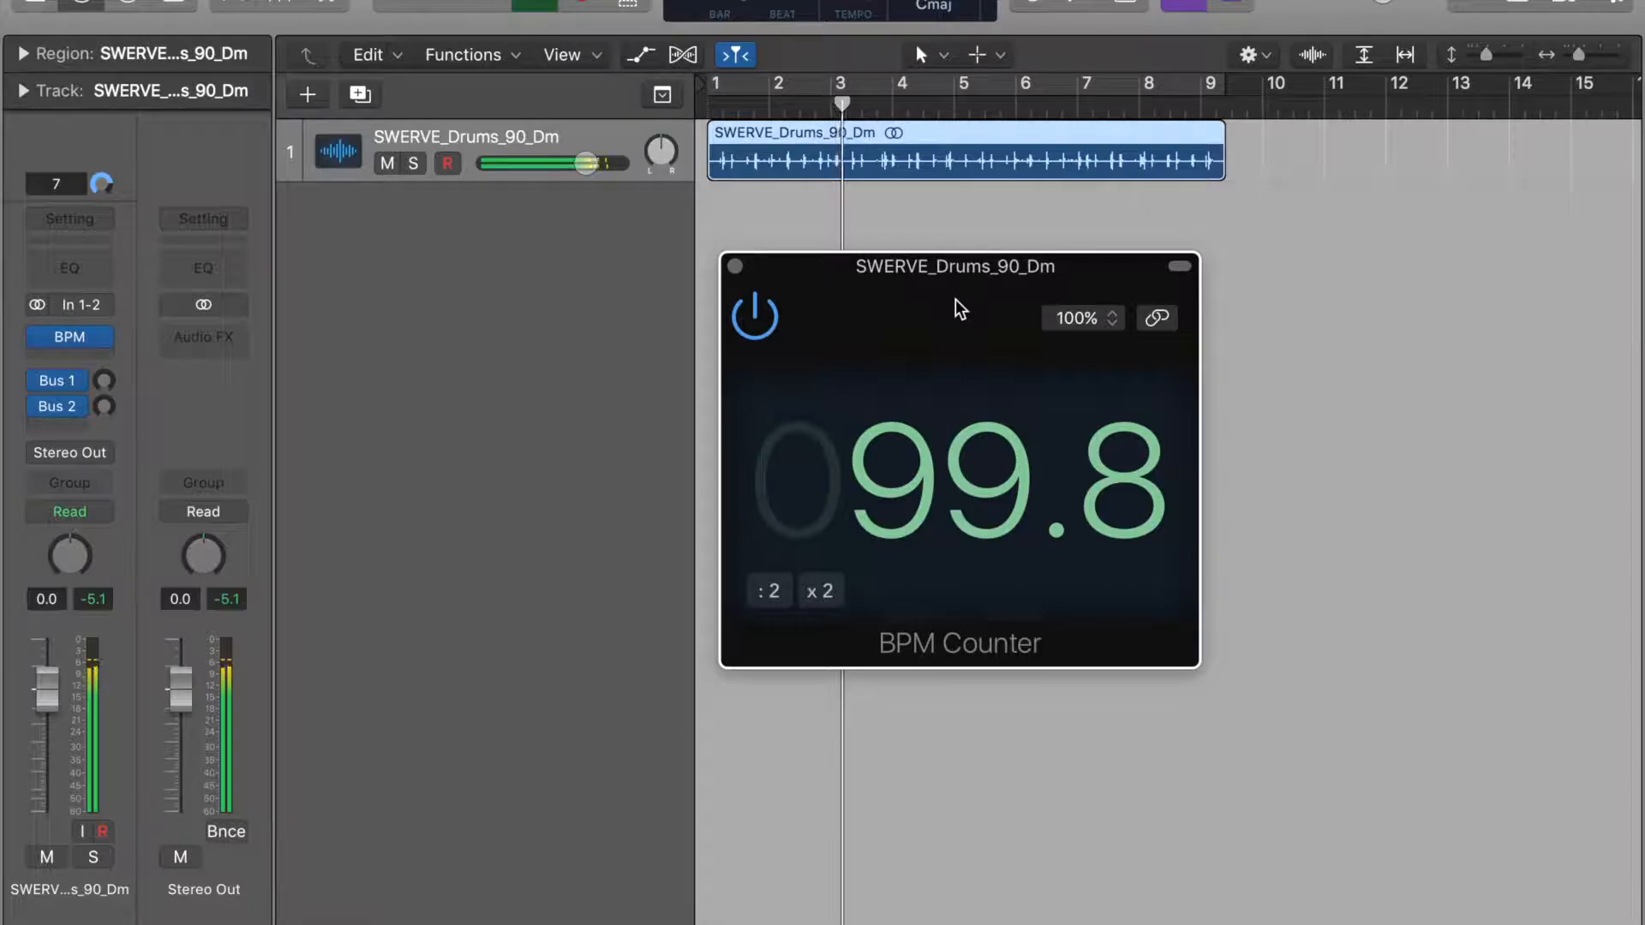
key(space)
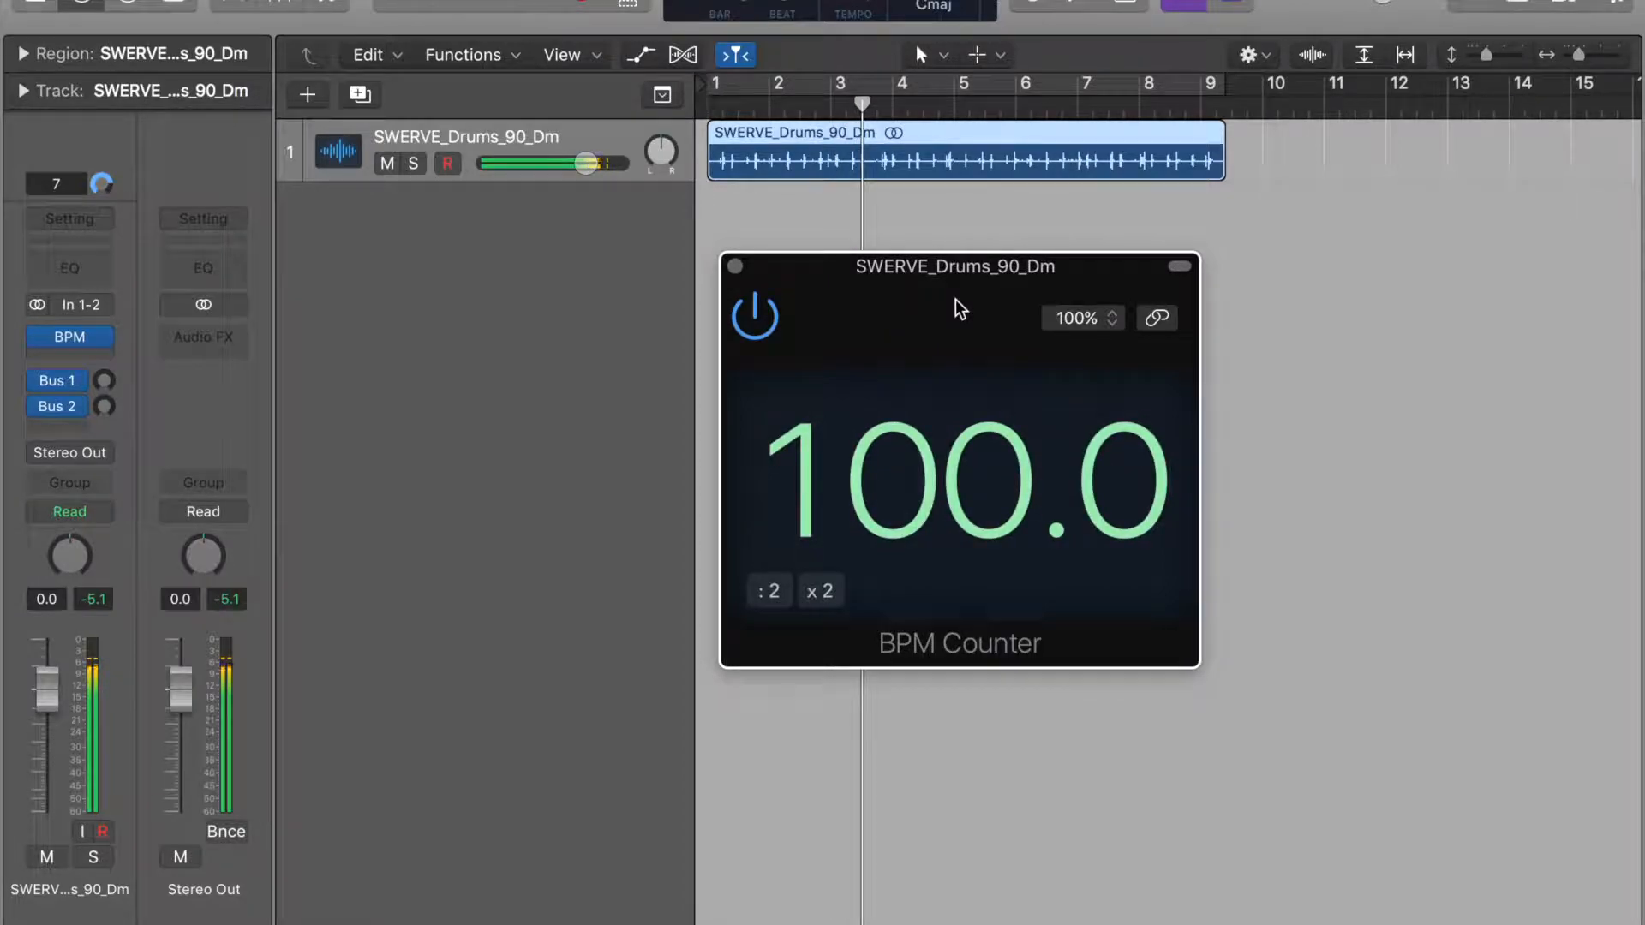
click(736, 267)
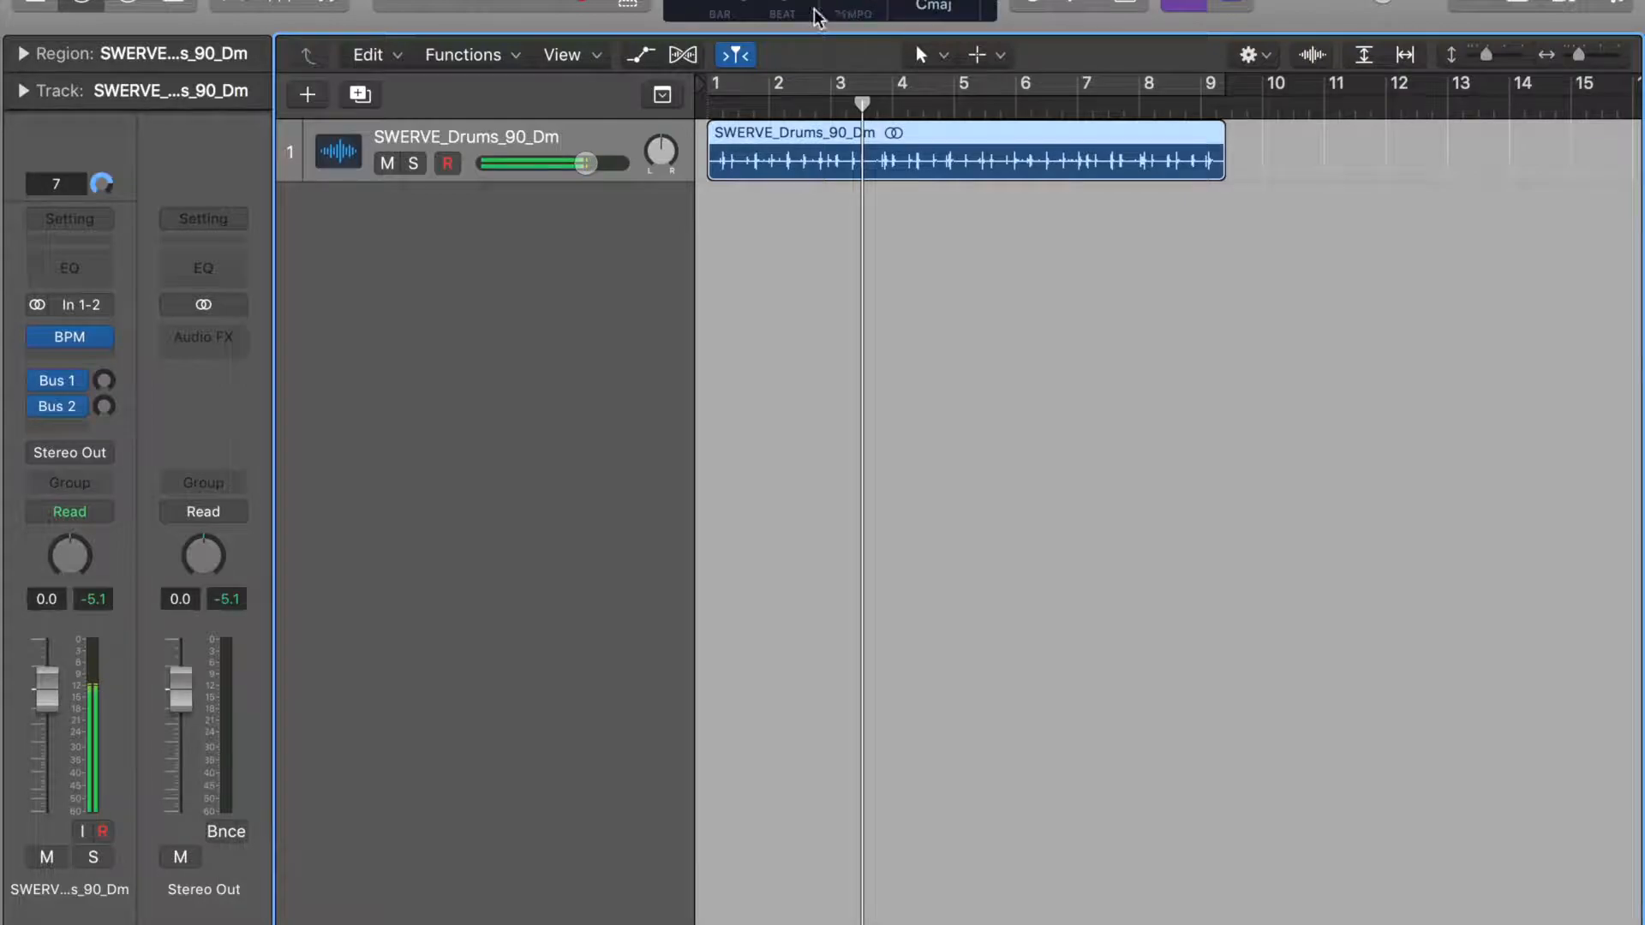
click(104, 339)
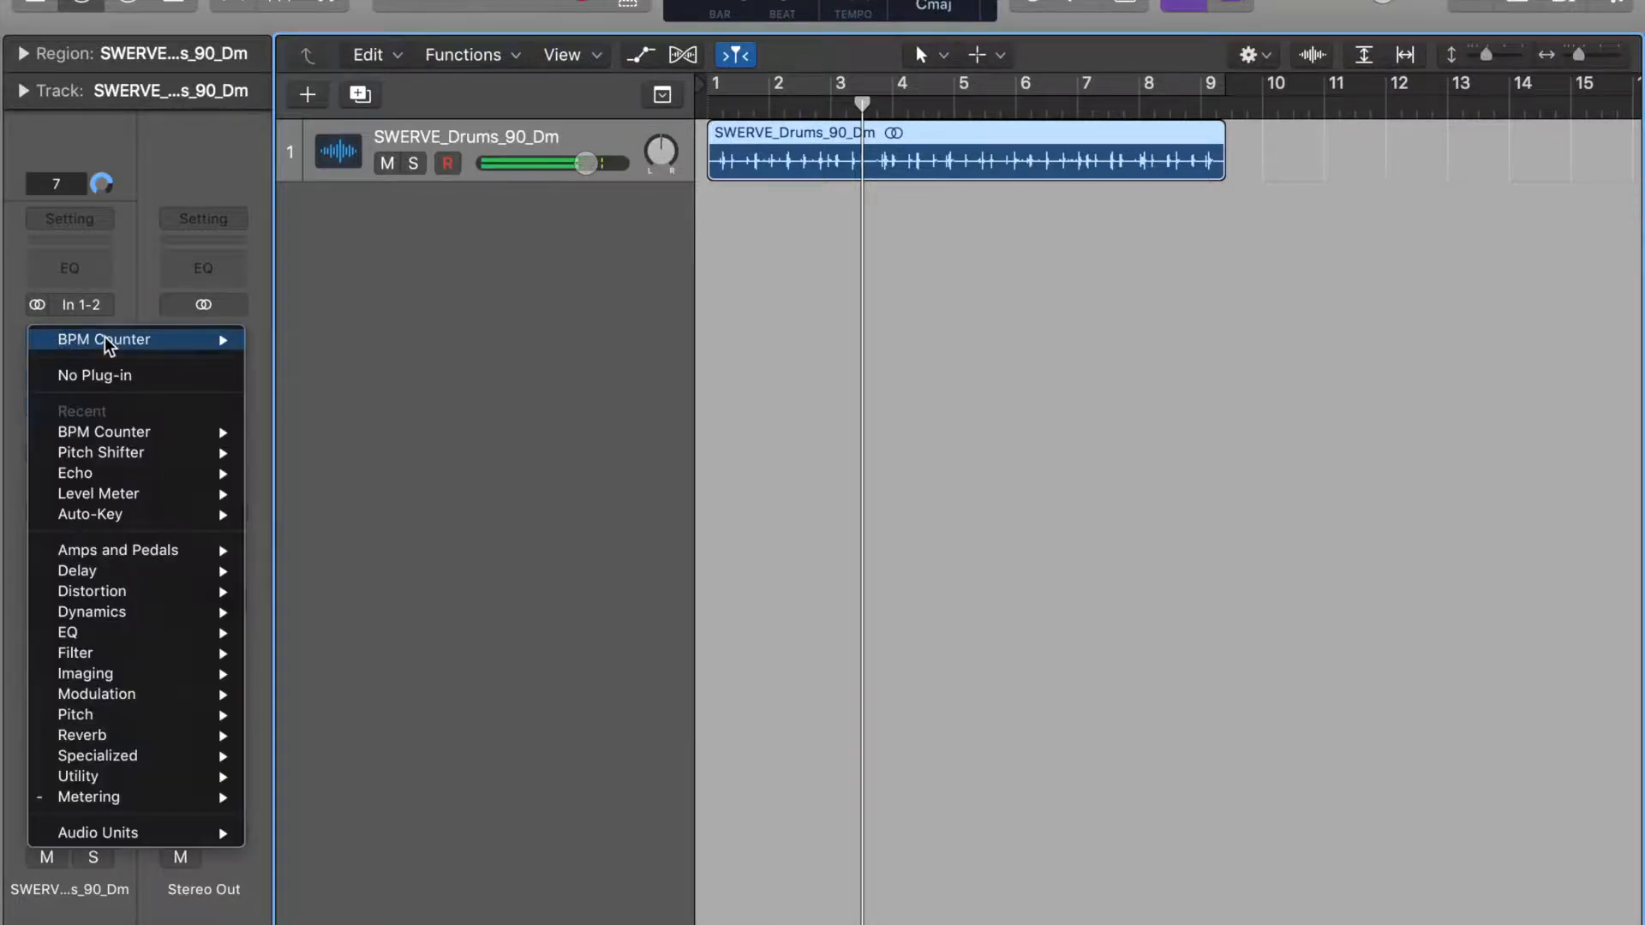
click(122, 381)
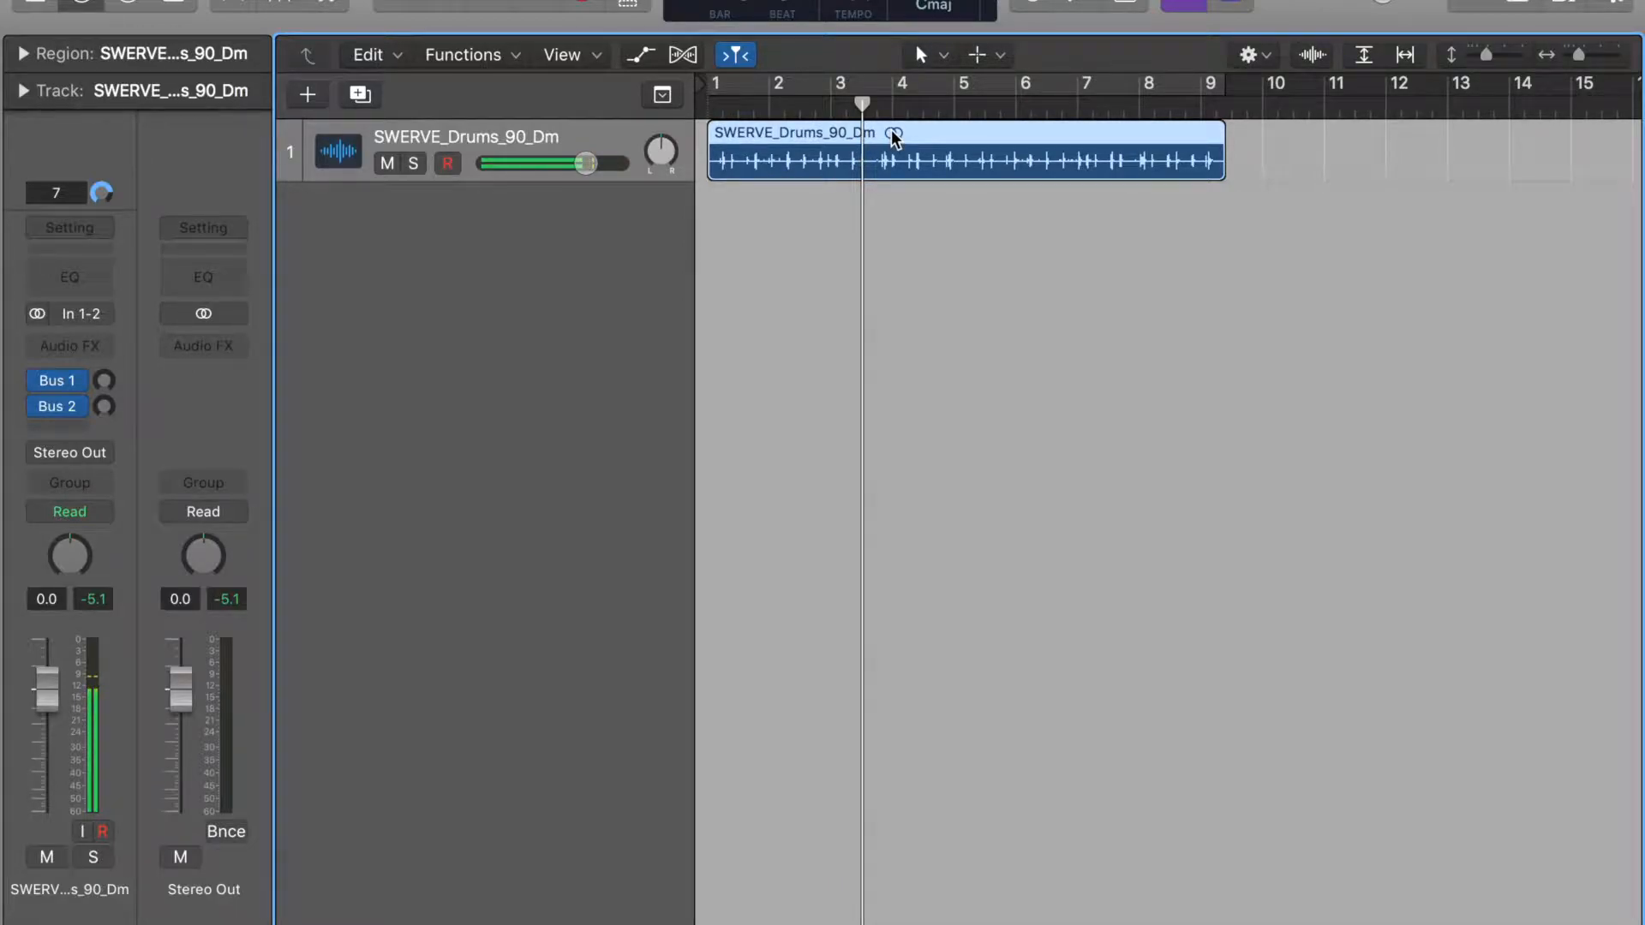
Open the SWERVE_Drums_90_Dm region in an enlarged audio file editor and bring up the Time and Pitch Machine.
double_click(964, 168)
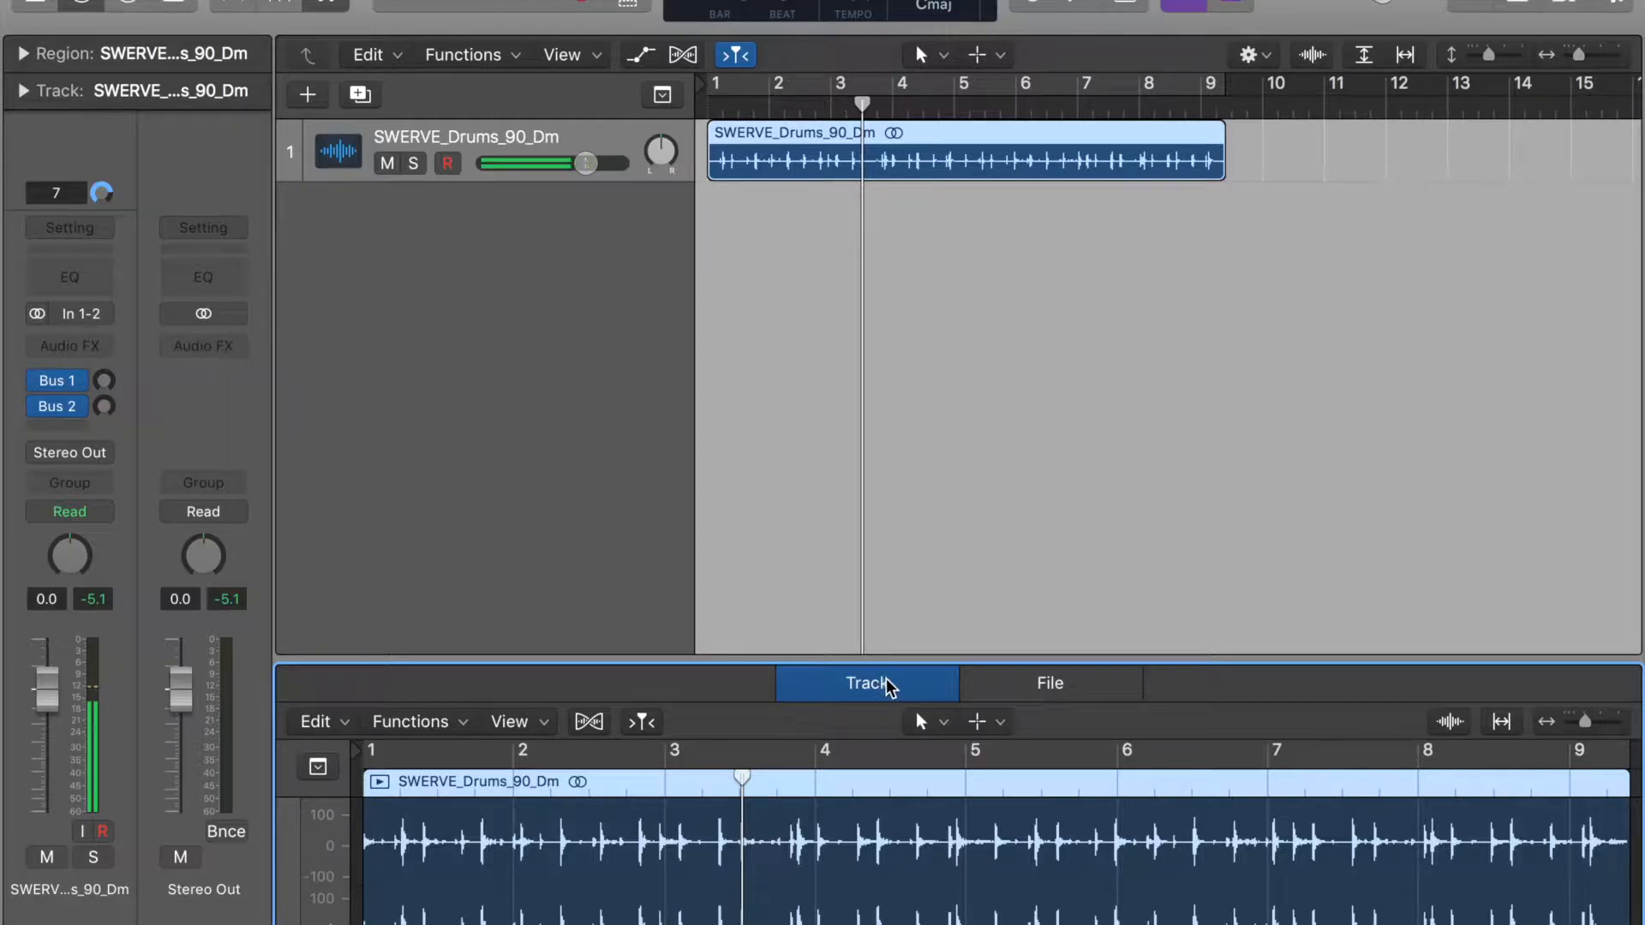
click(1035, 684)
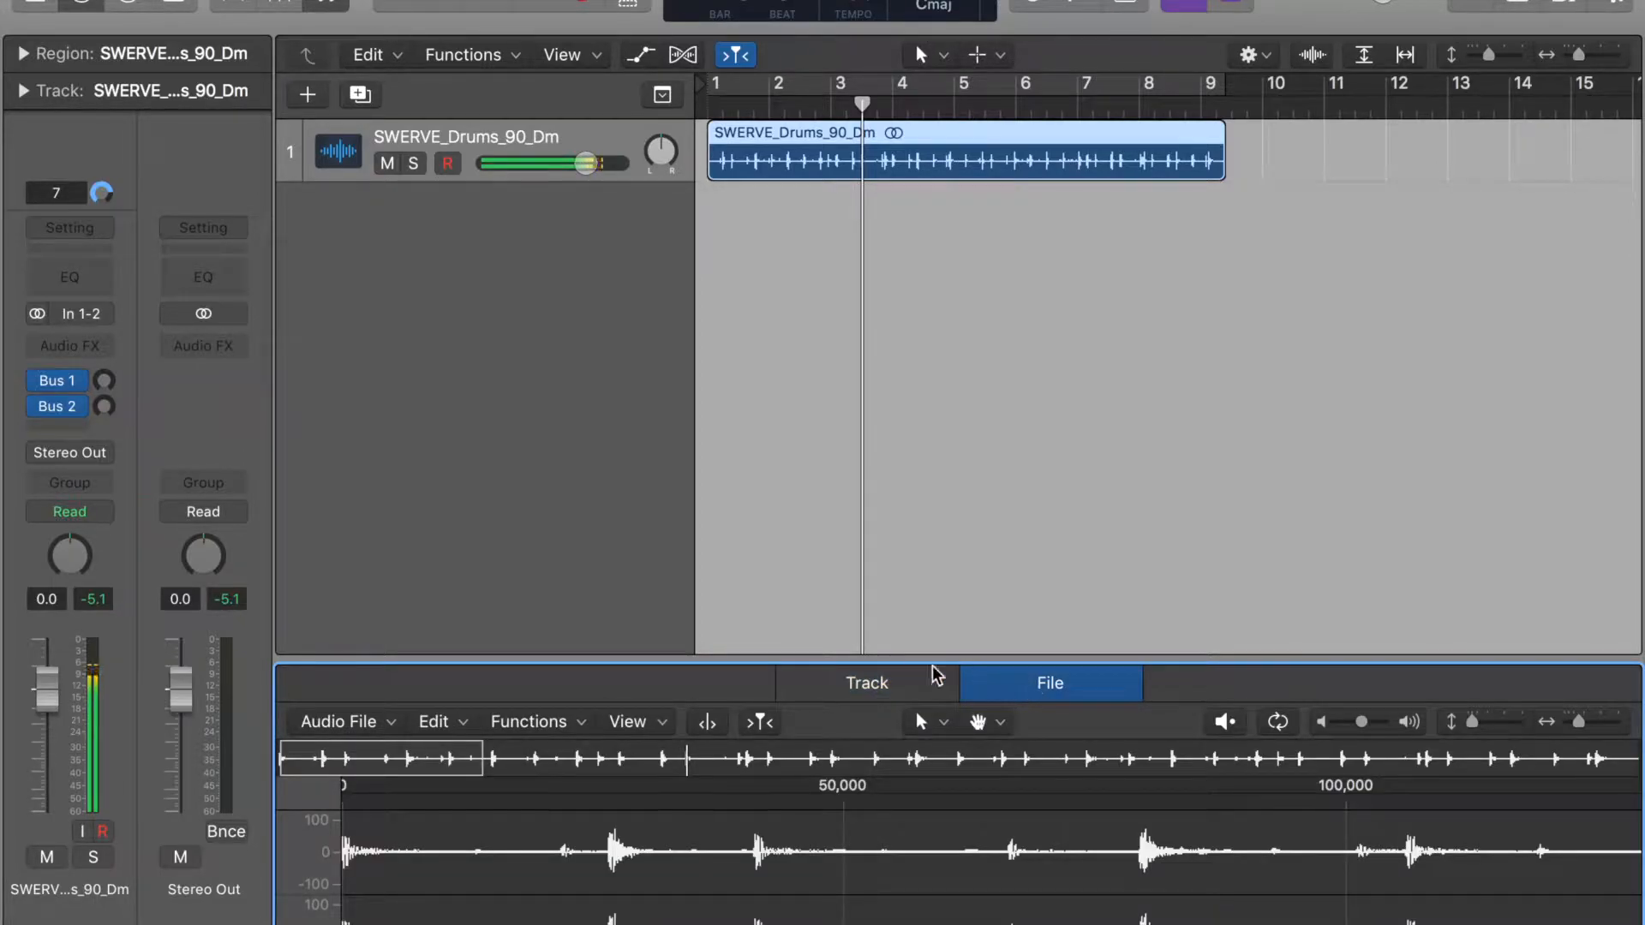
drag(911, 661, 911, 348)
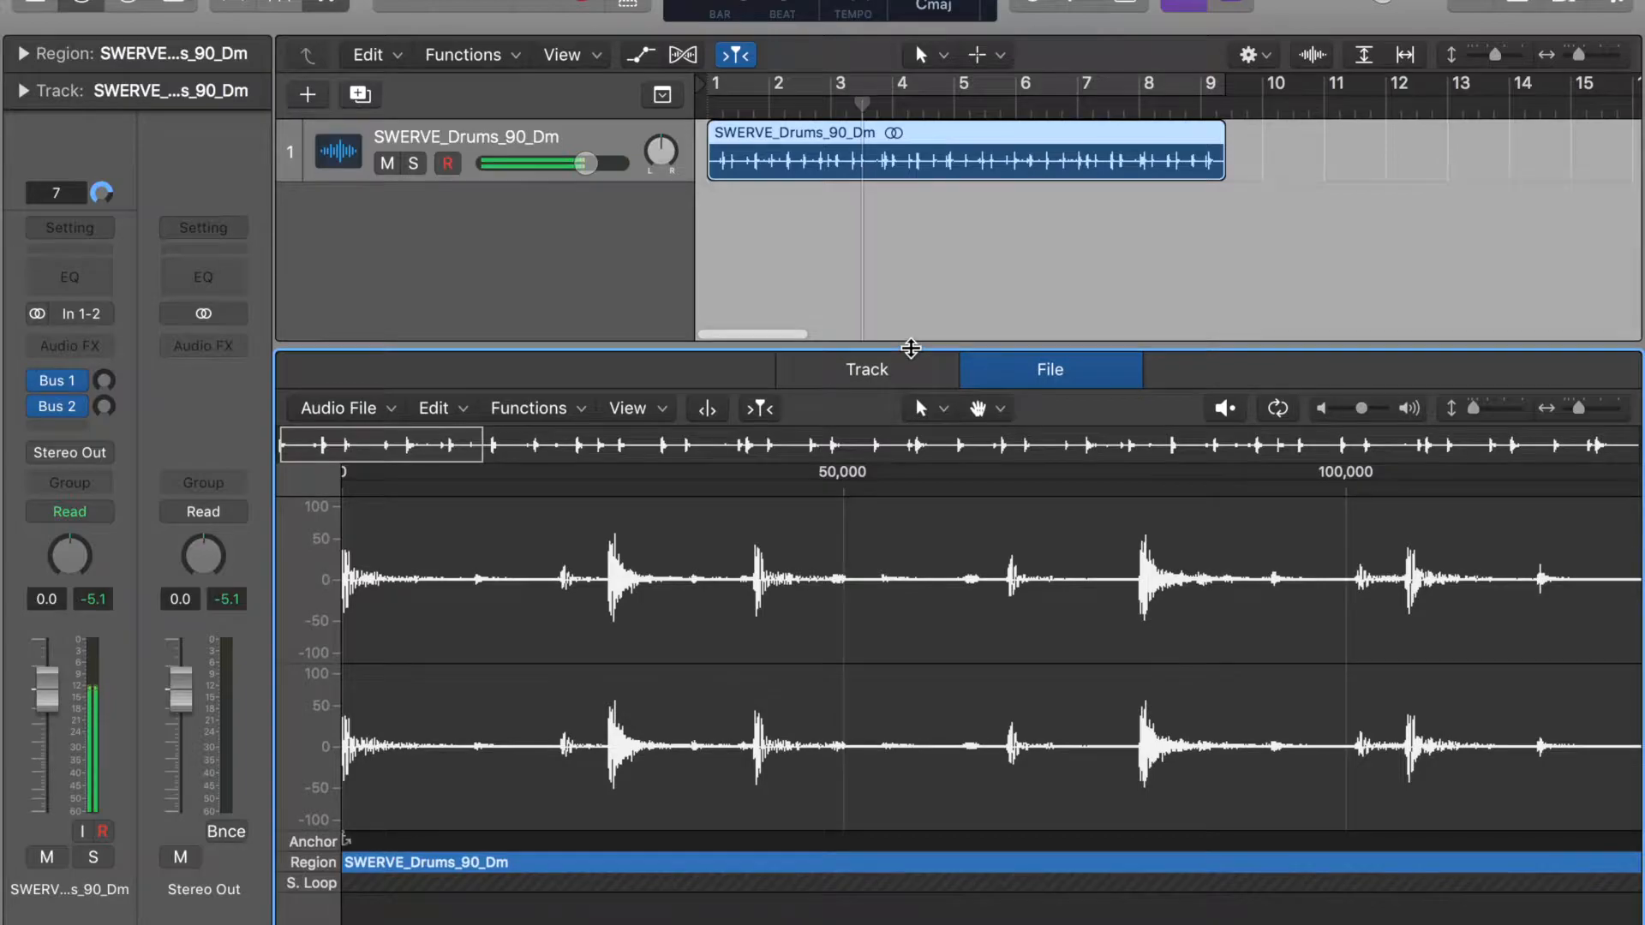
click(538, 411)
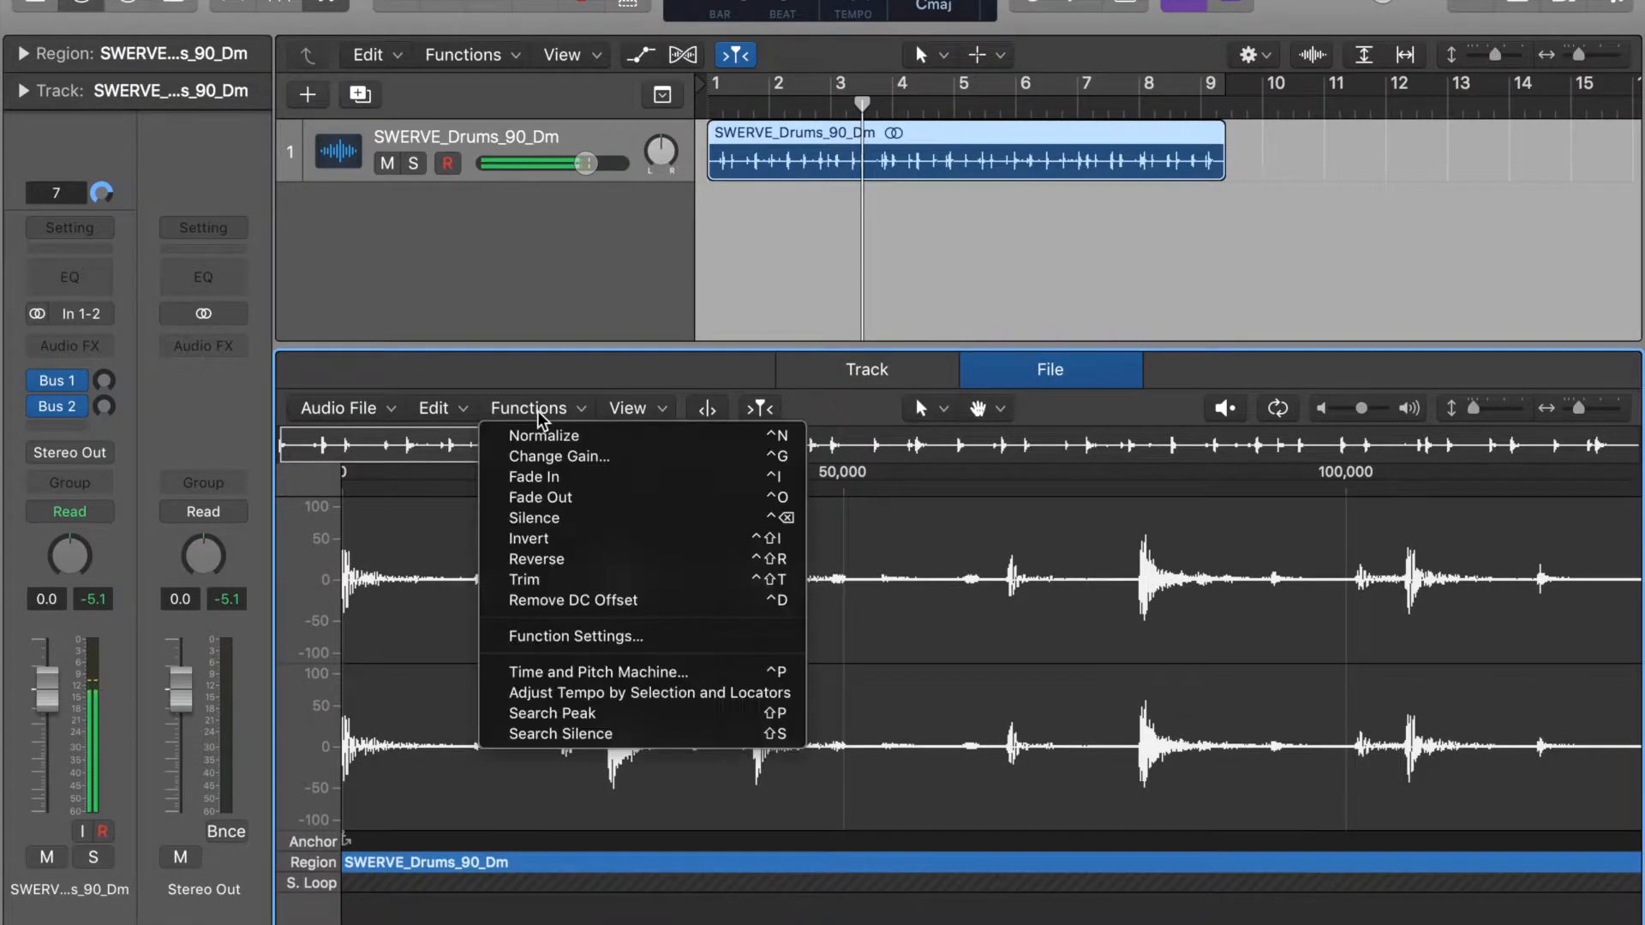
click(681, 674)
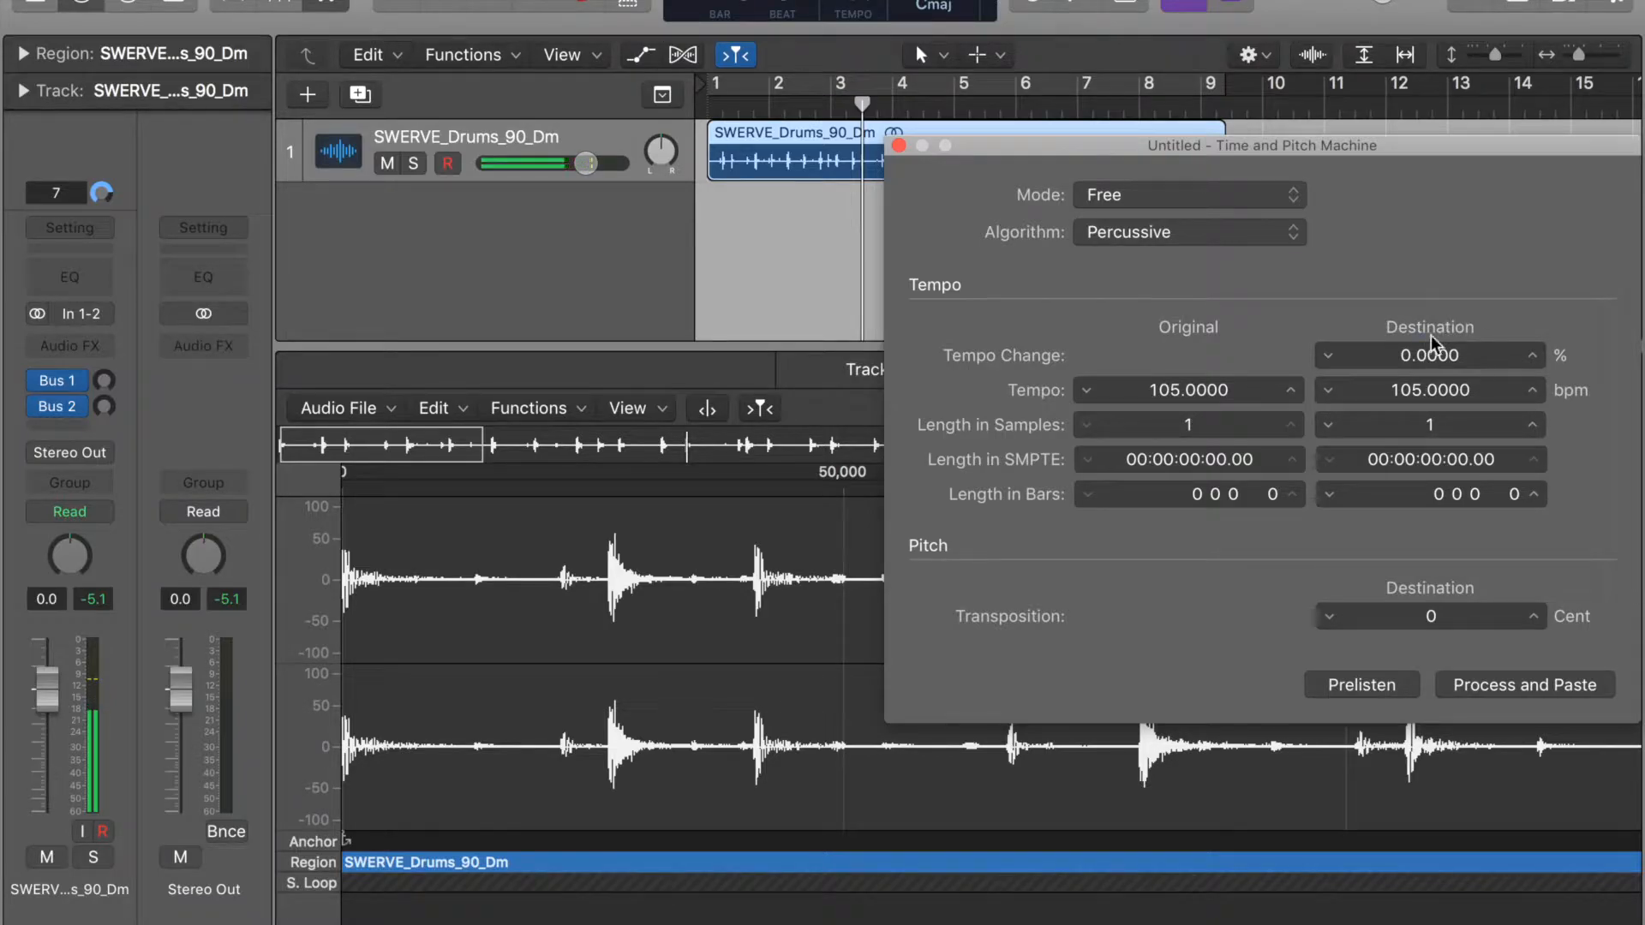
Set the drum loop's original tempo to 100 bpm and its destination tempo to 105 bpm.
double_click(1190, 393)
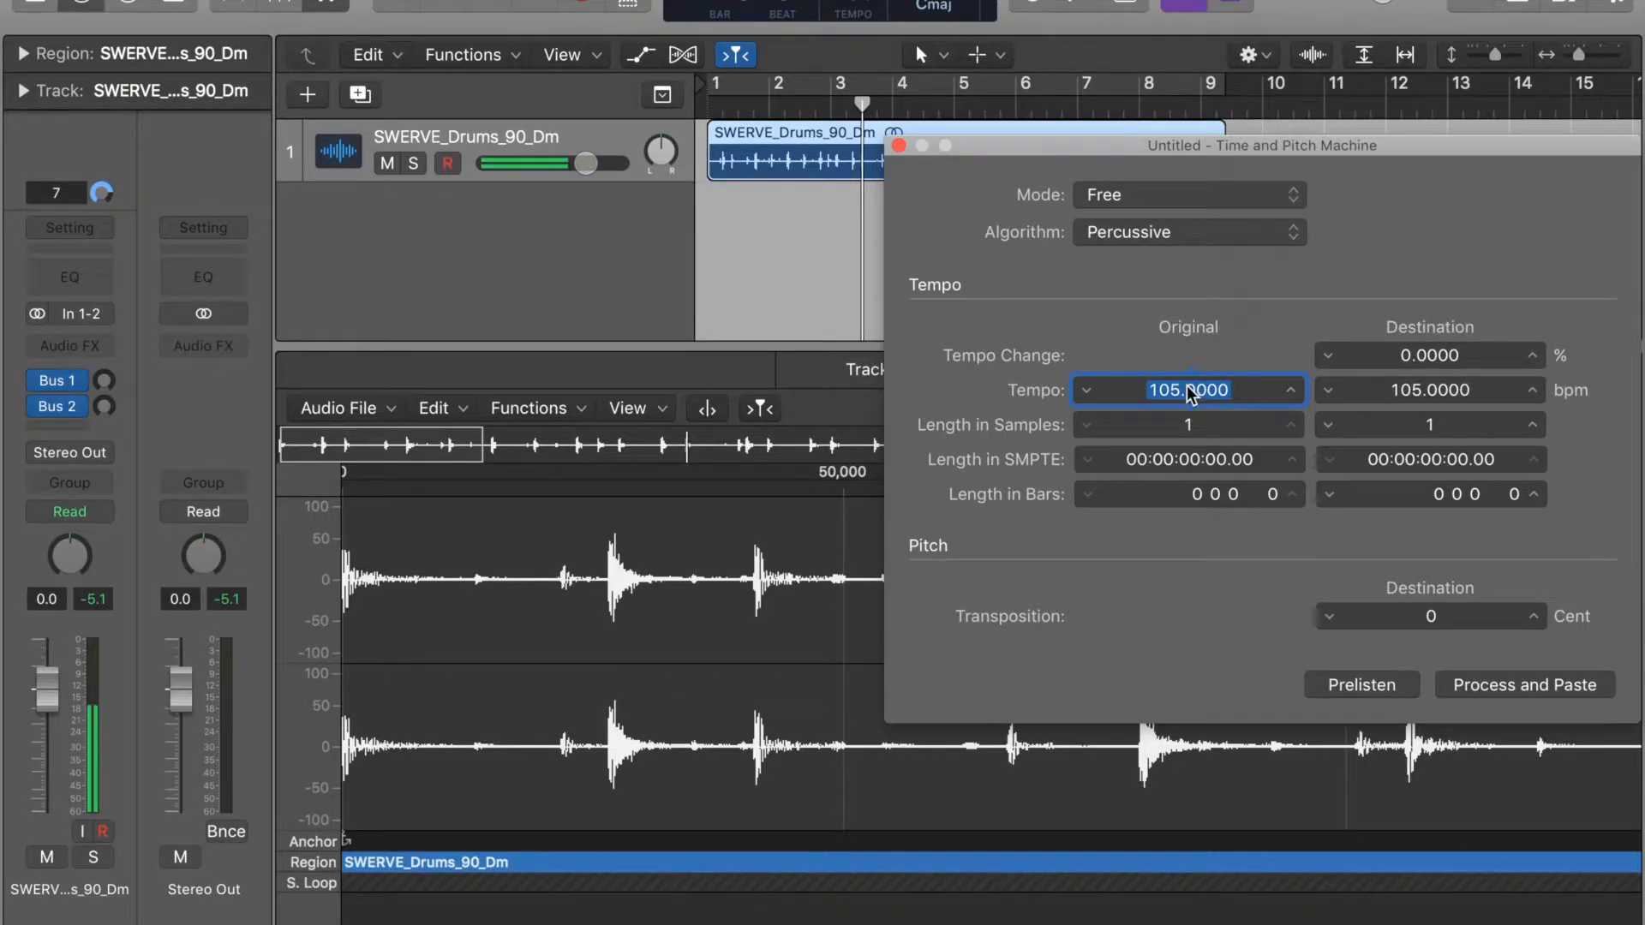
text(100.00)
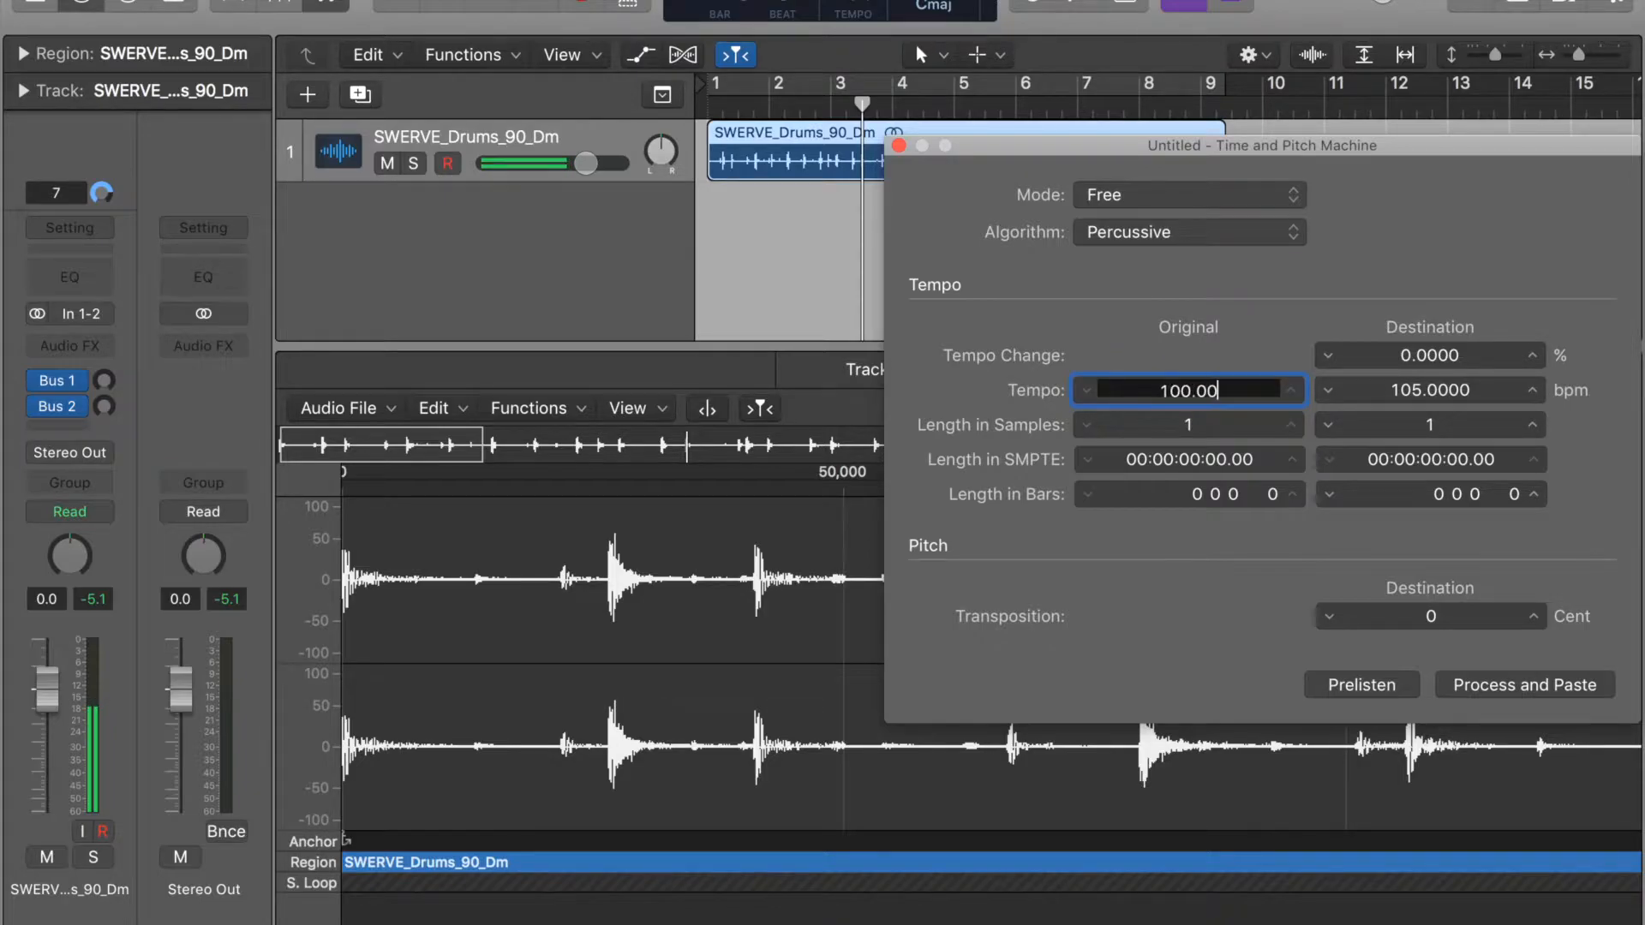
double_click(1441, 398)
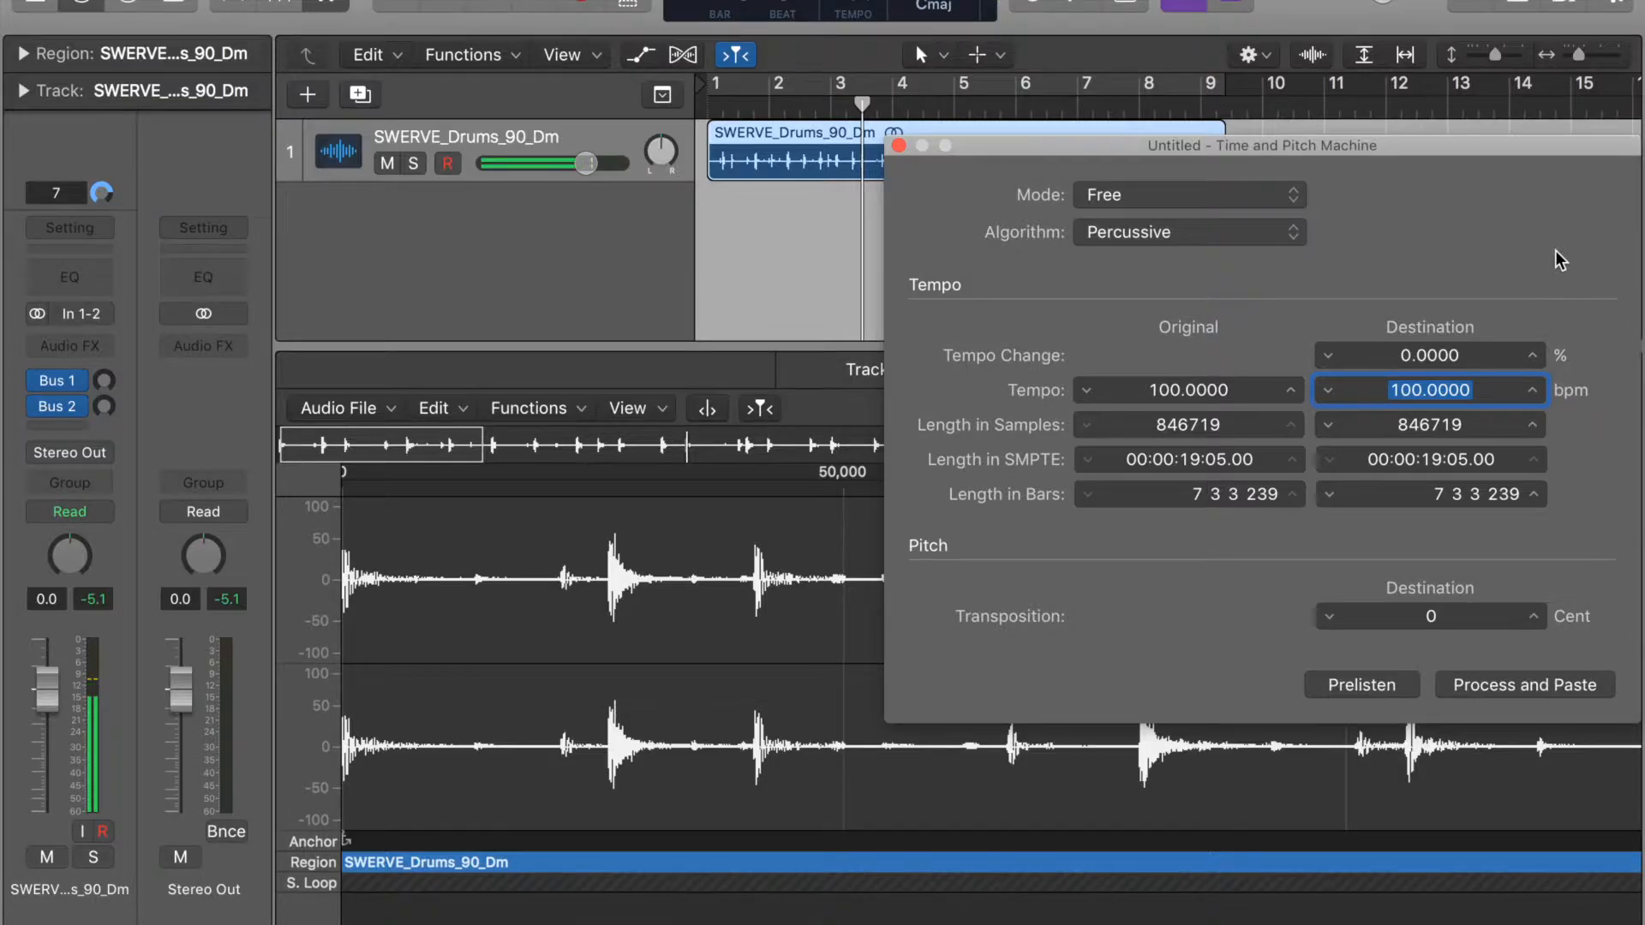
text(10)
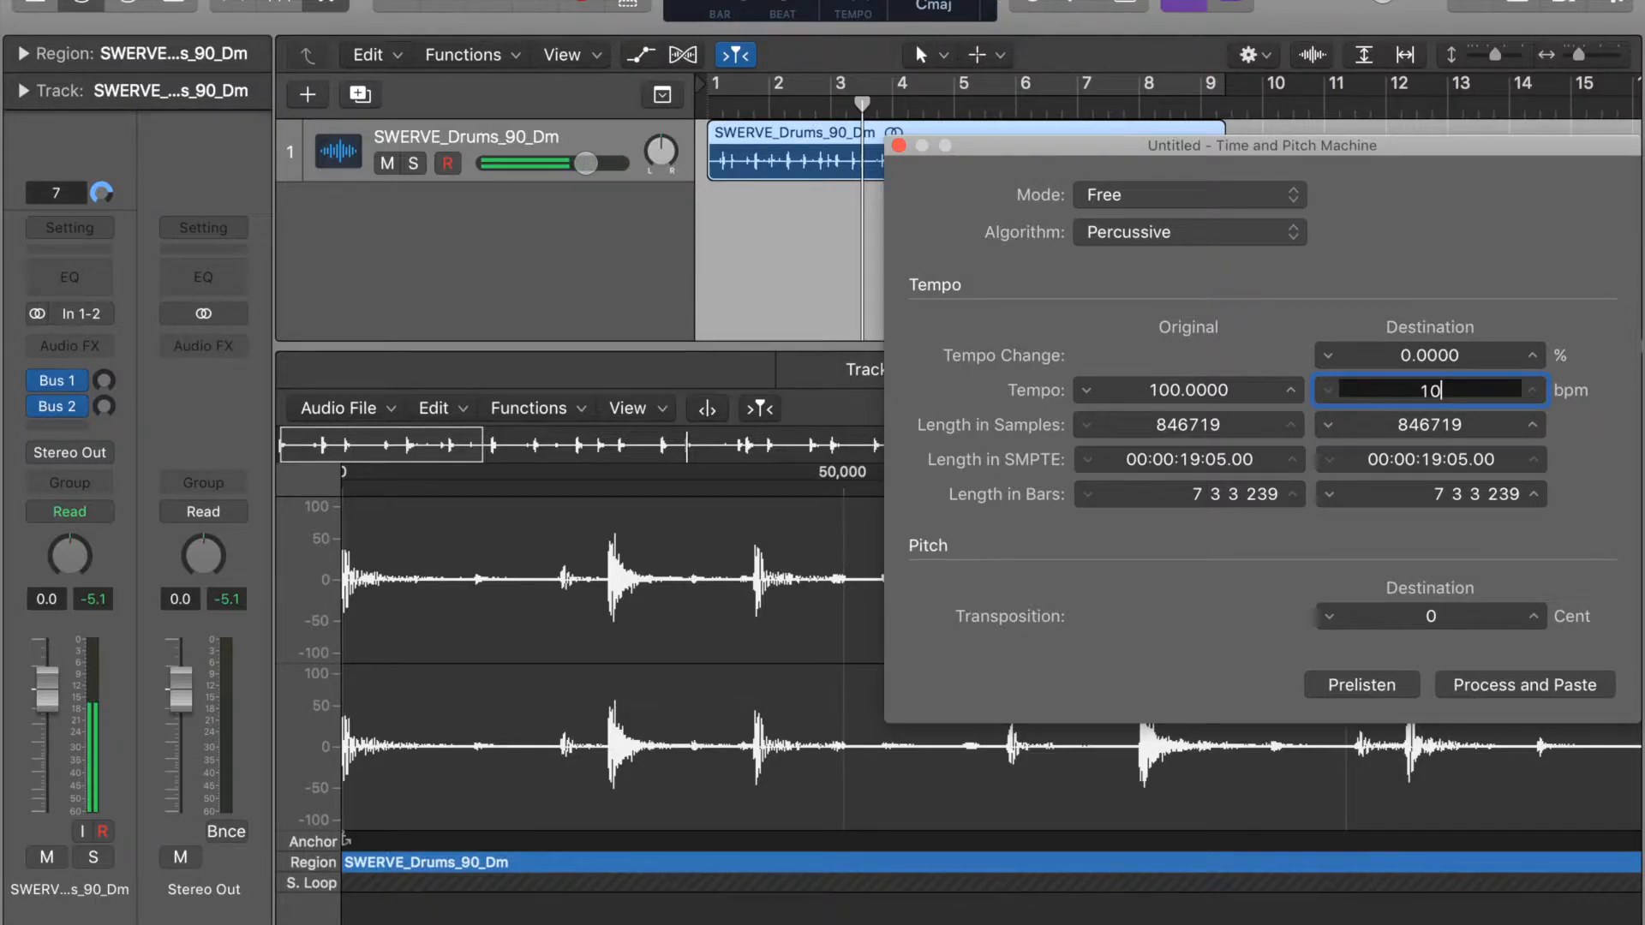
text(5.00)
key(Return)
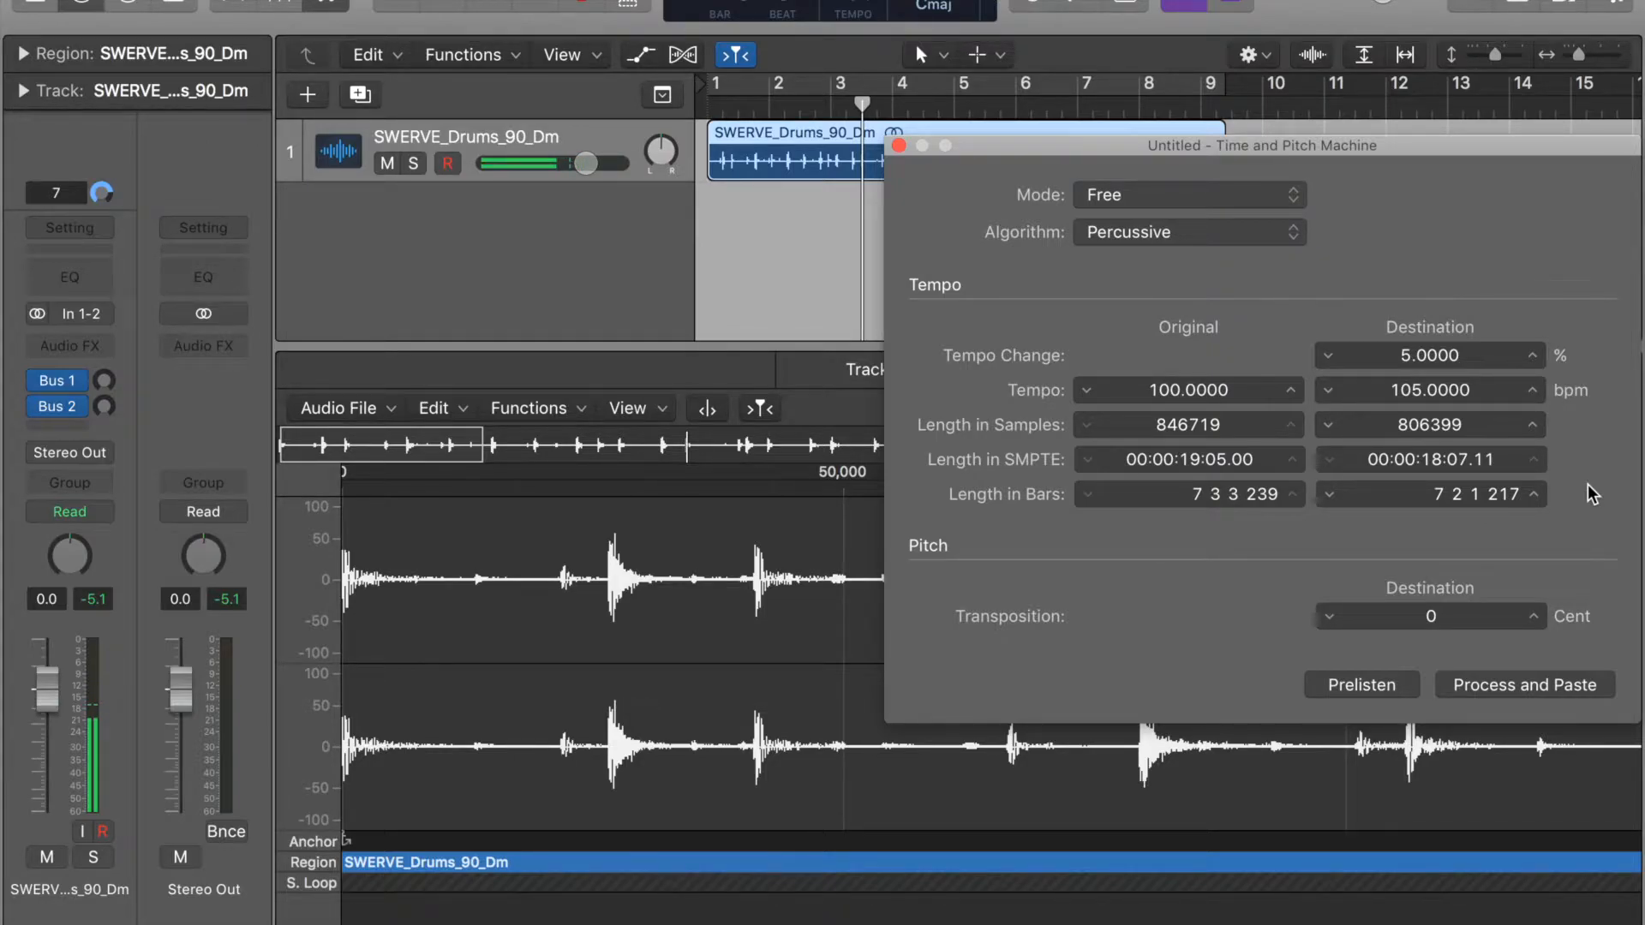
Process and paste the tempo change onto the drum loop, and close the Time and Pitch Machine and the audio editor.
click(1550, 686)
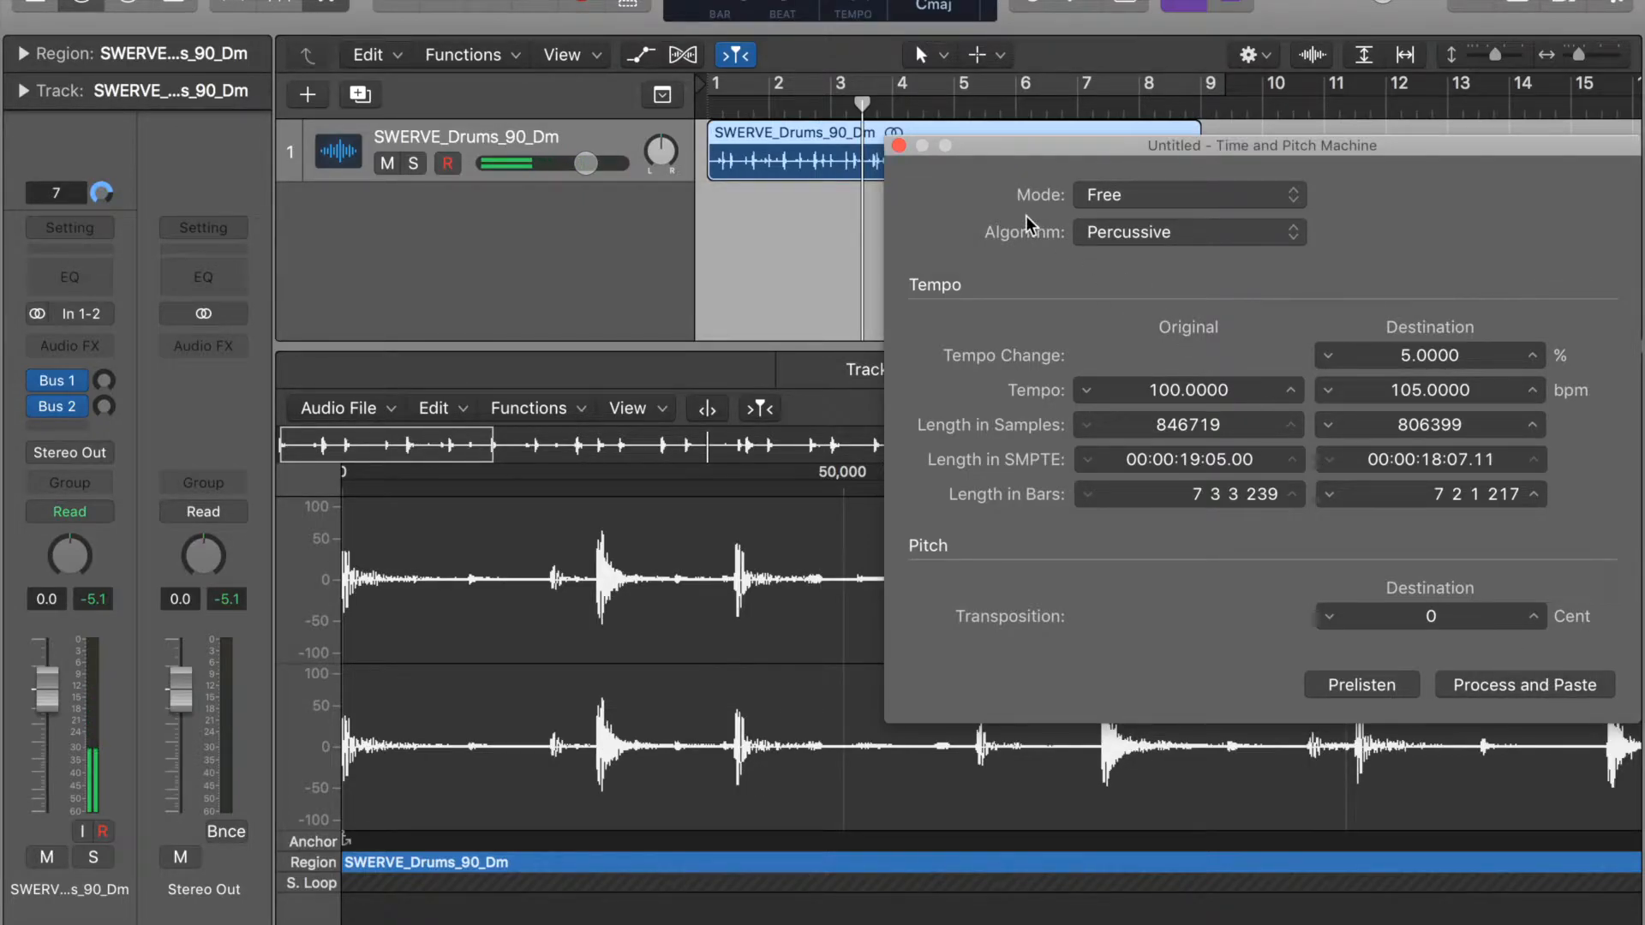
click(899, 144)
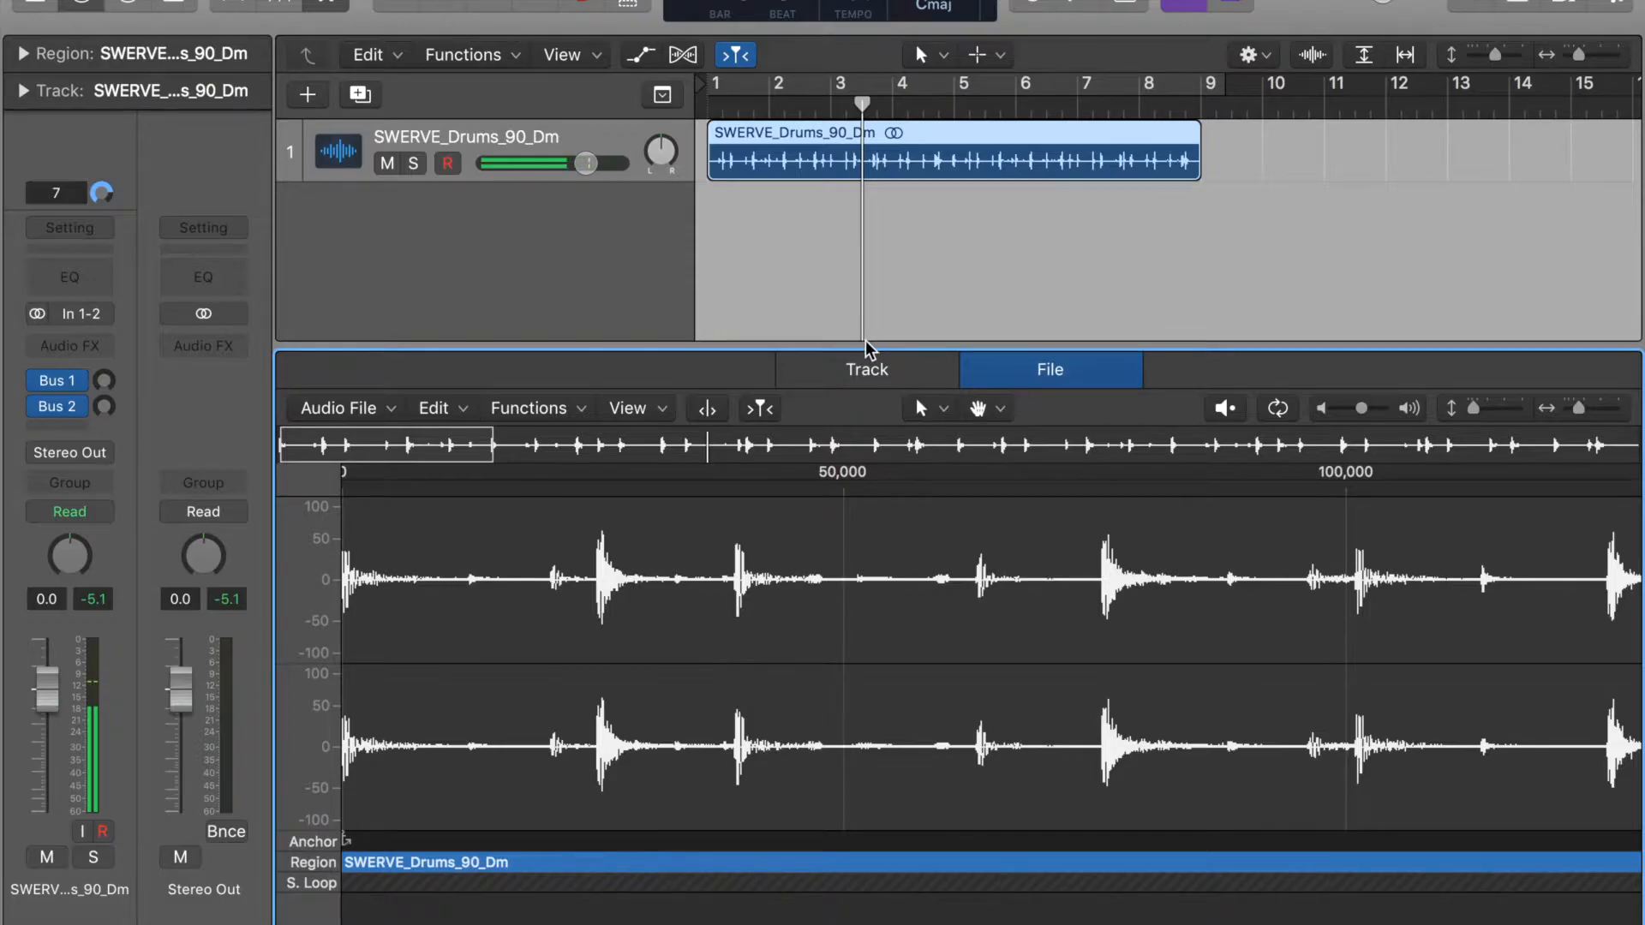
drag(866, 344, 863, 857)
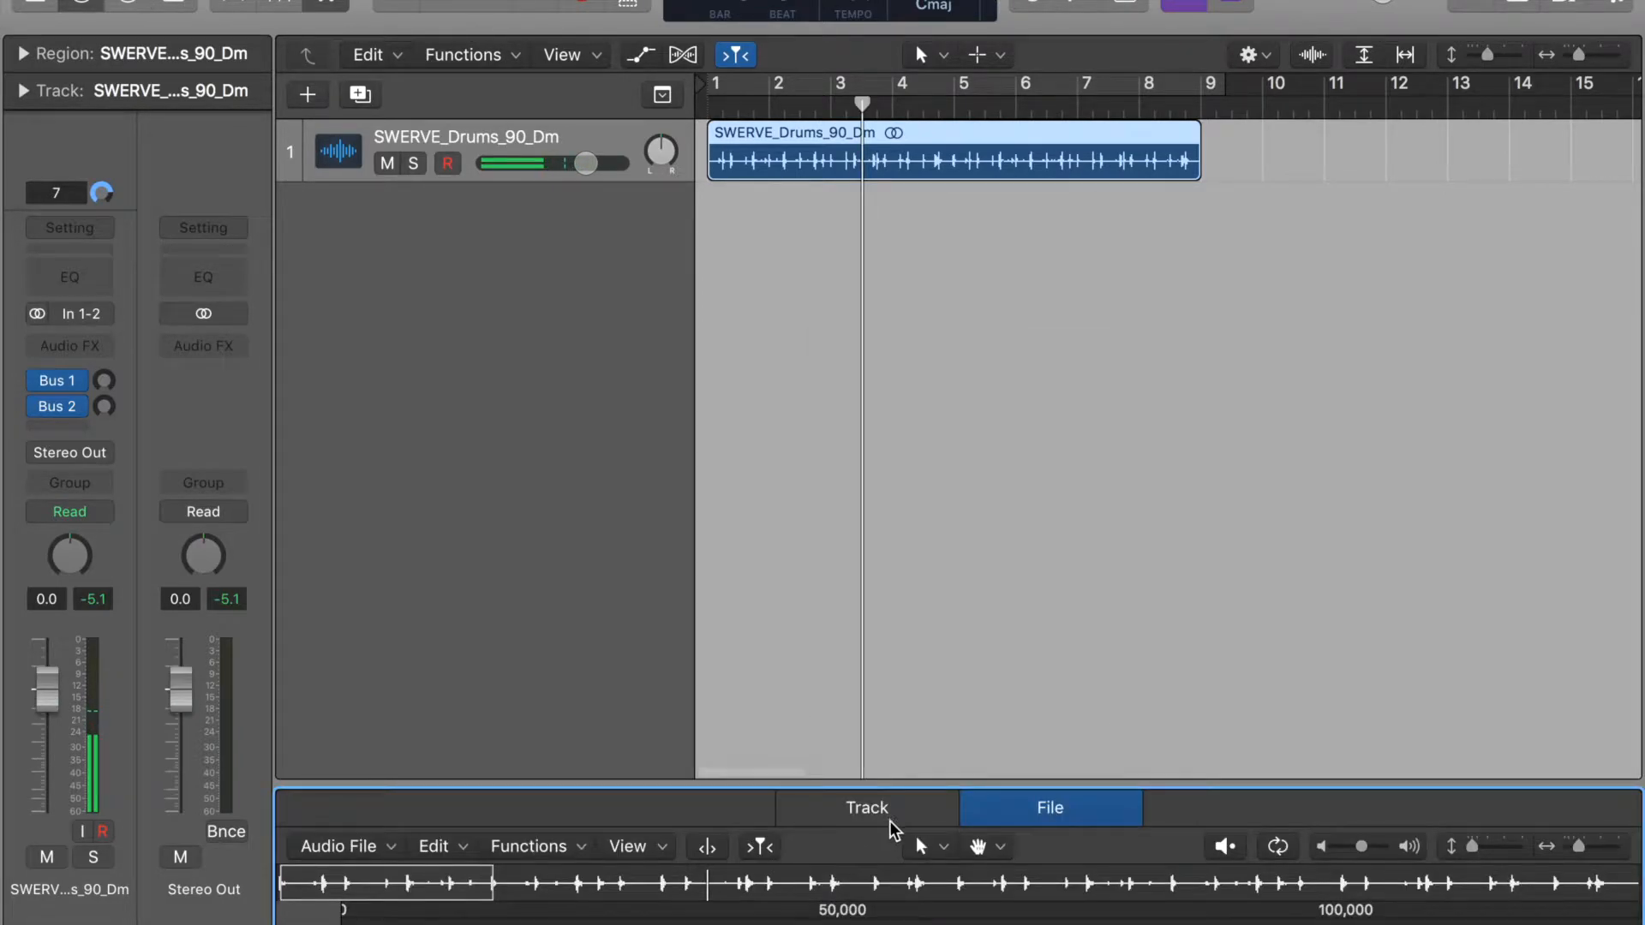
drag(898, 788, 898, 924)
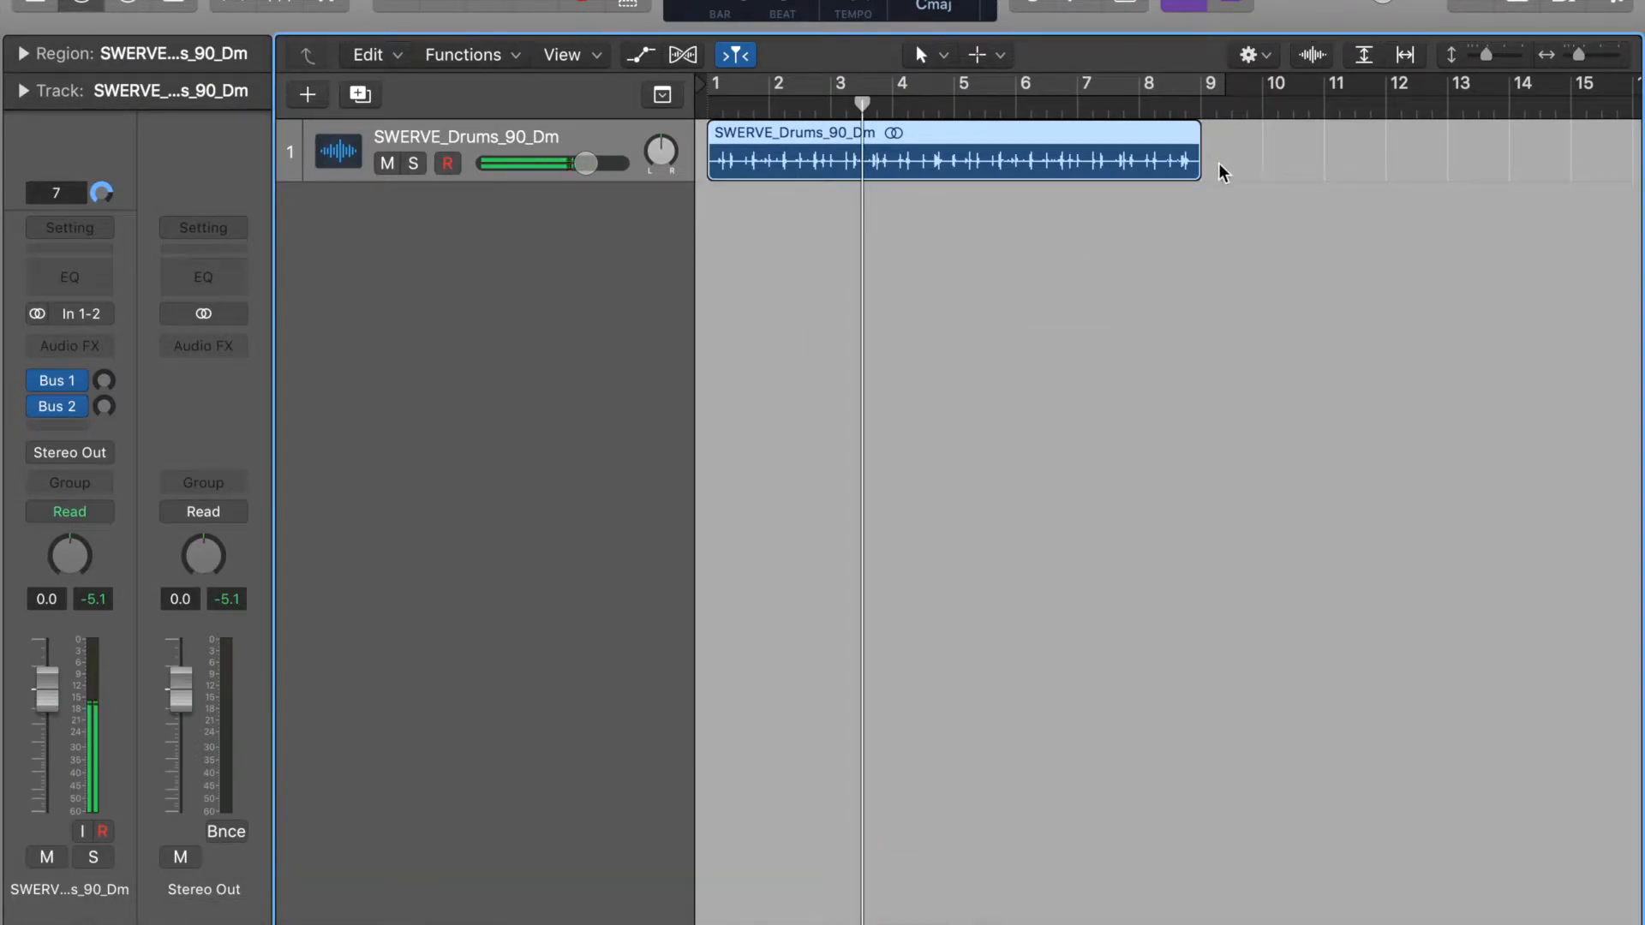
Examine how the end of the stretched drum region lines up with the bar 9 grid line.
key(super+Right)
key(super+Right)
key(super+Right)
scroll(1220, 172, right, 10)
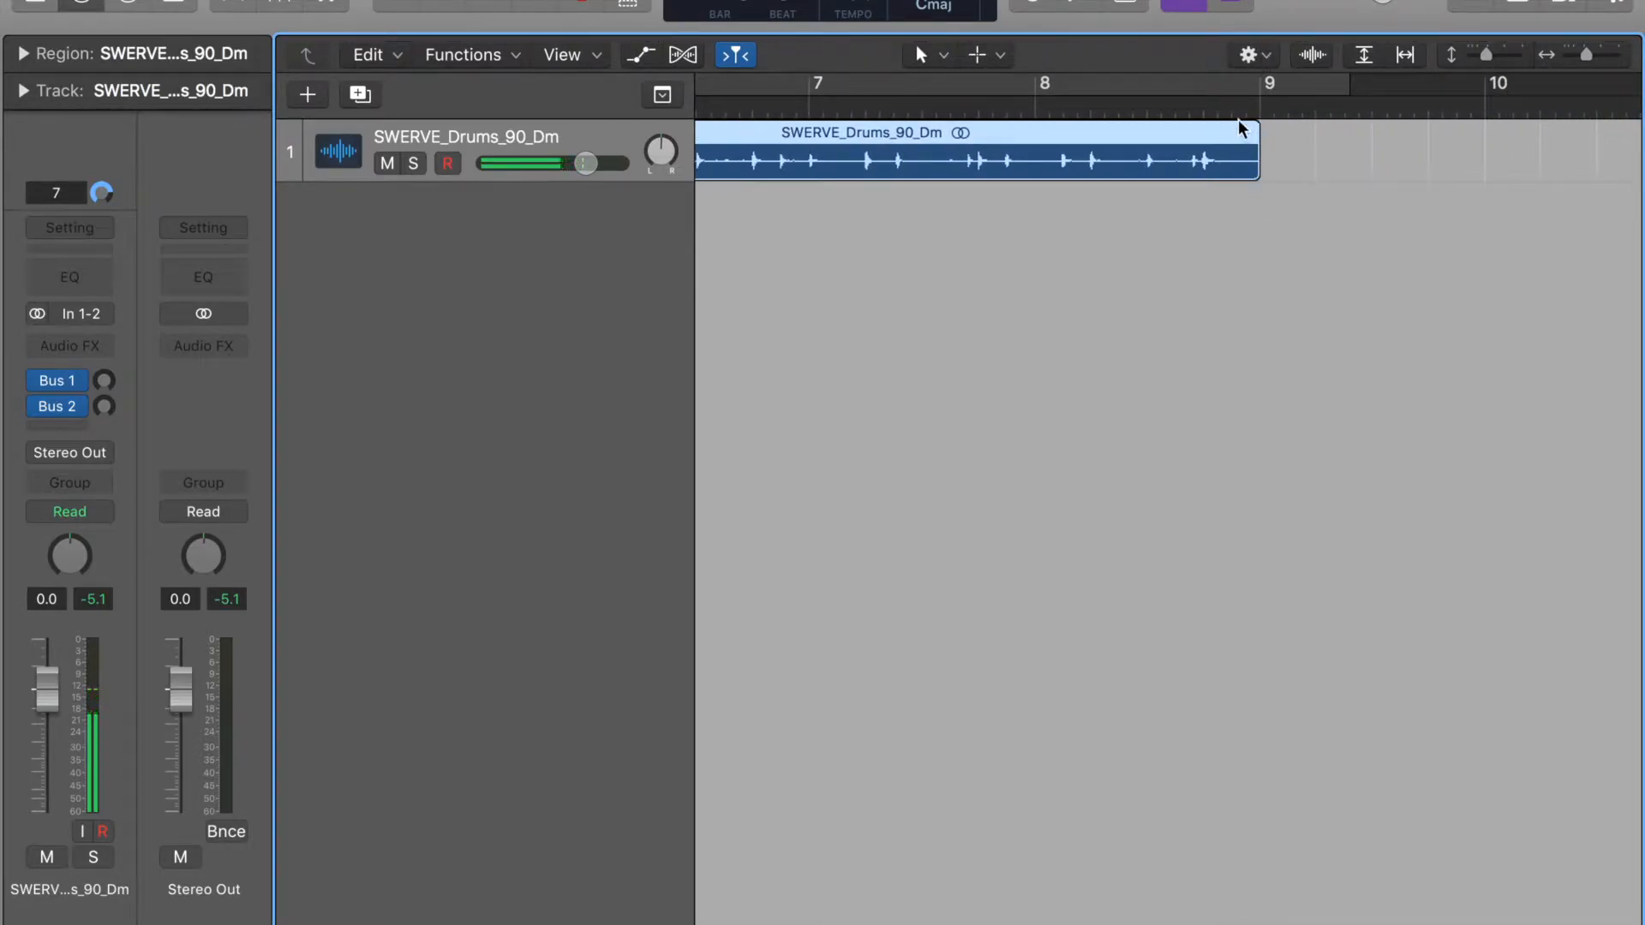
key(super+Left)
key(super+Left)
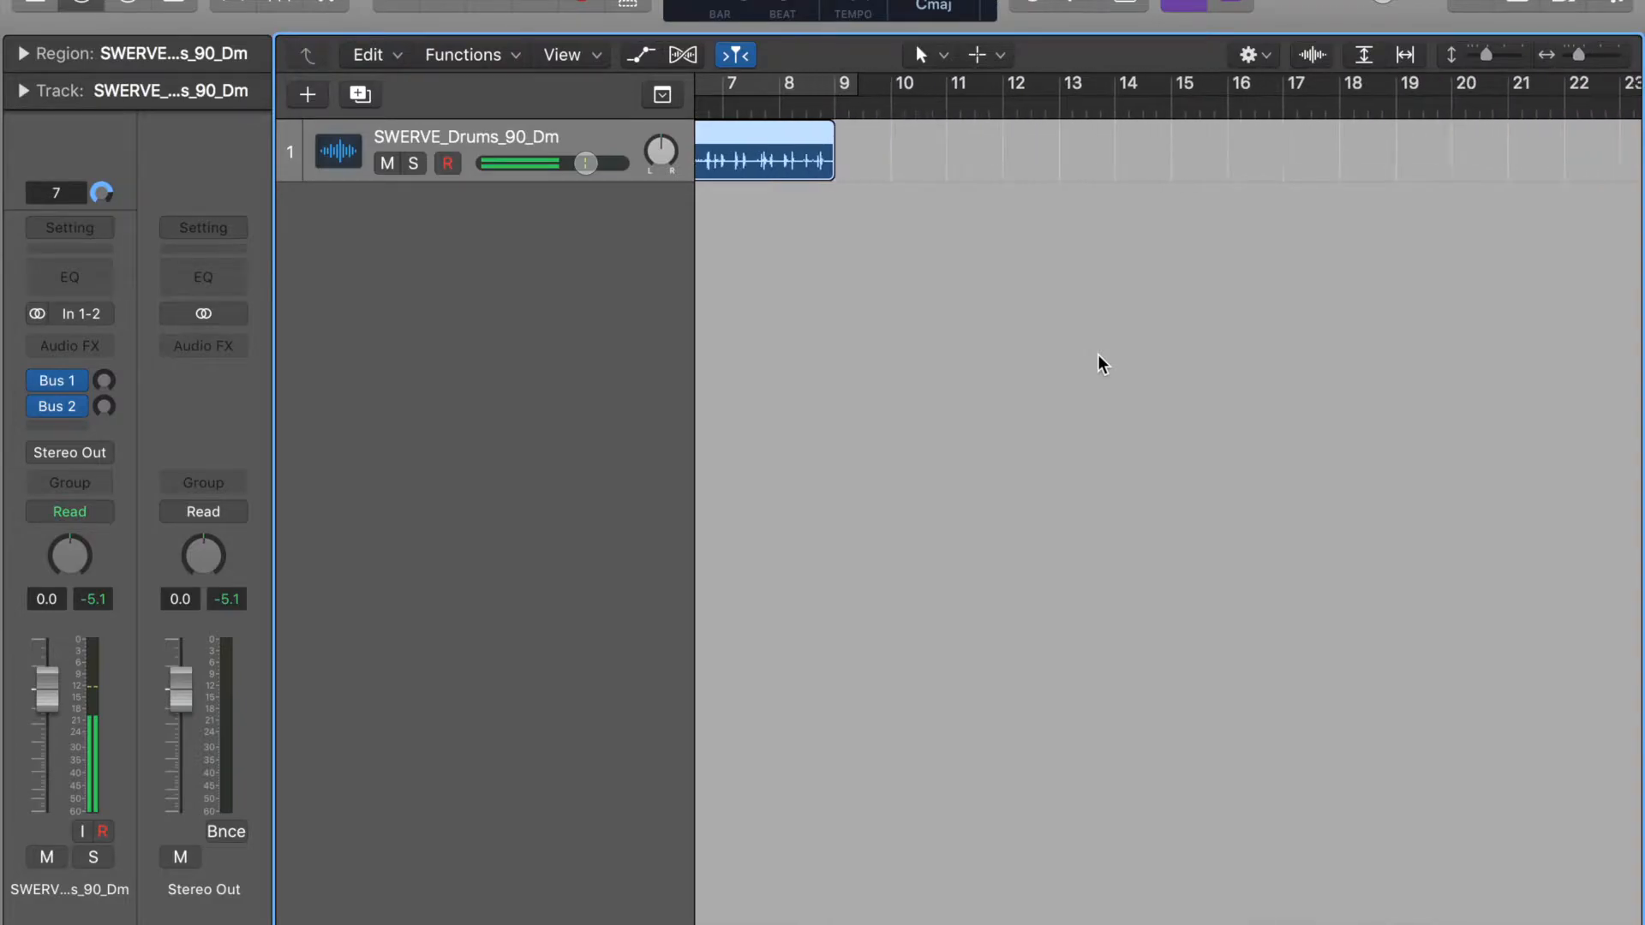
scroll(1098, 364, left, 5)
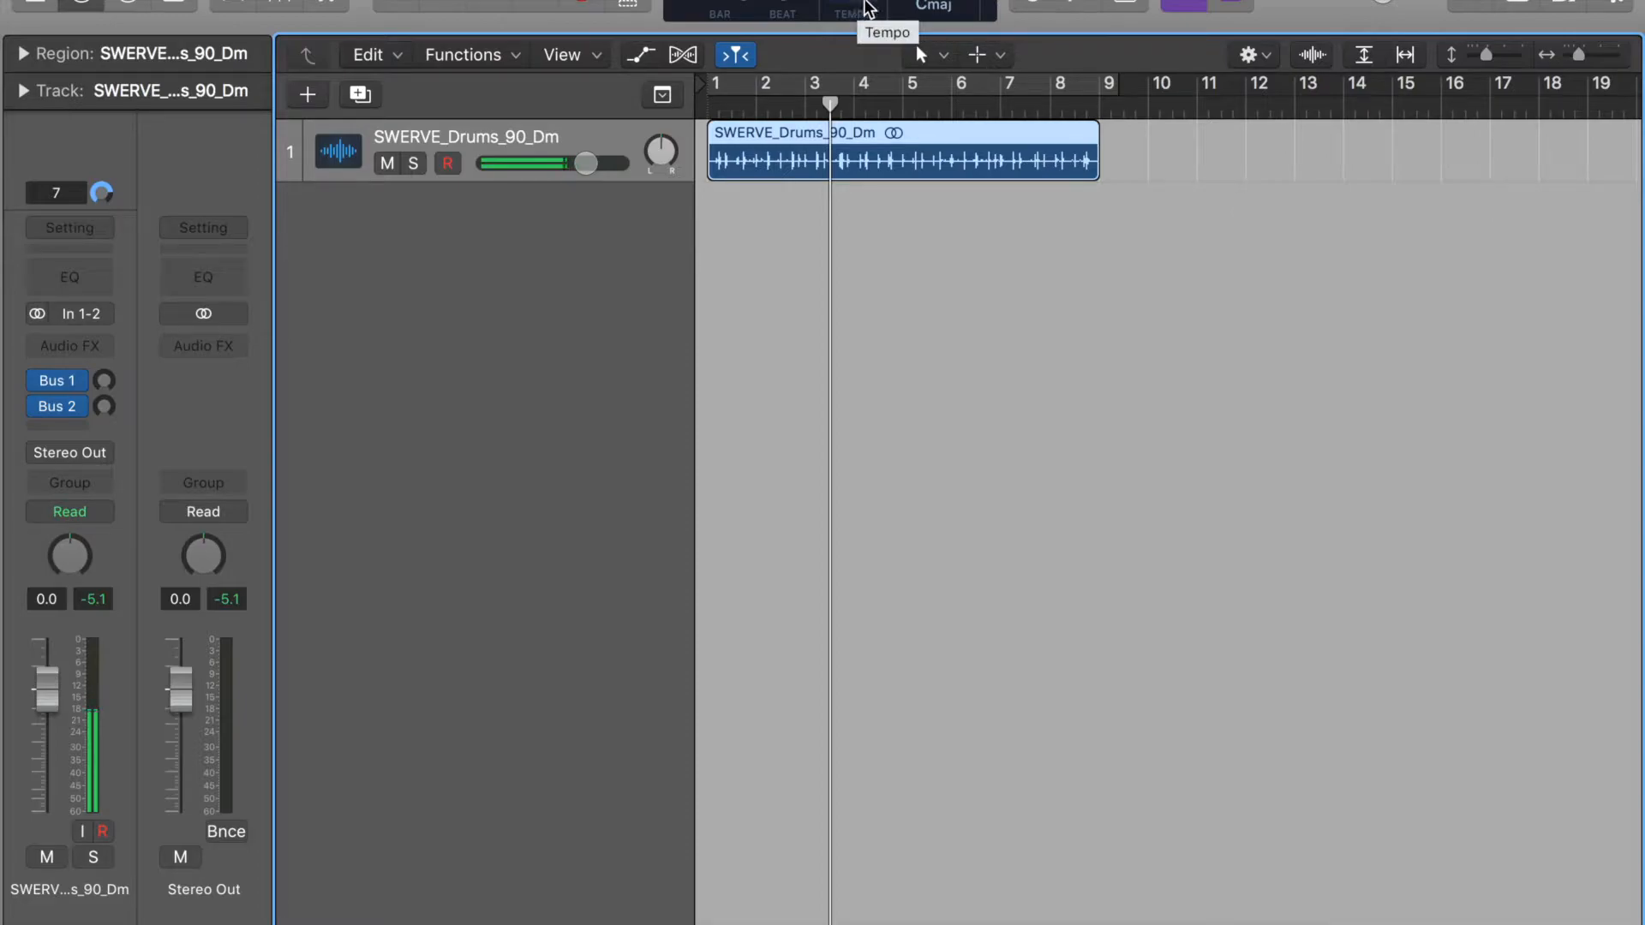
scroll(1120, 223, up, 5)
scroll(1121, 222, left, 3)
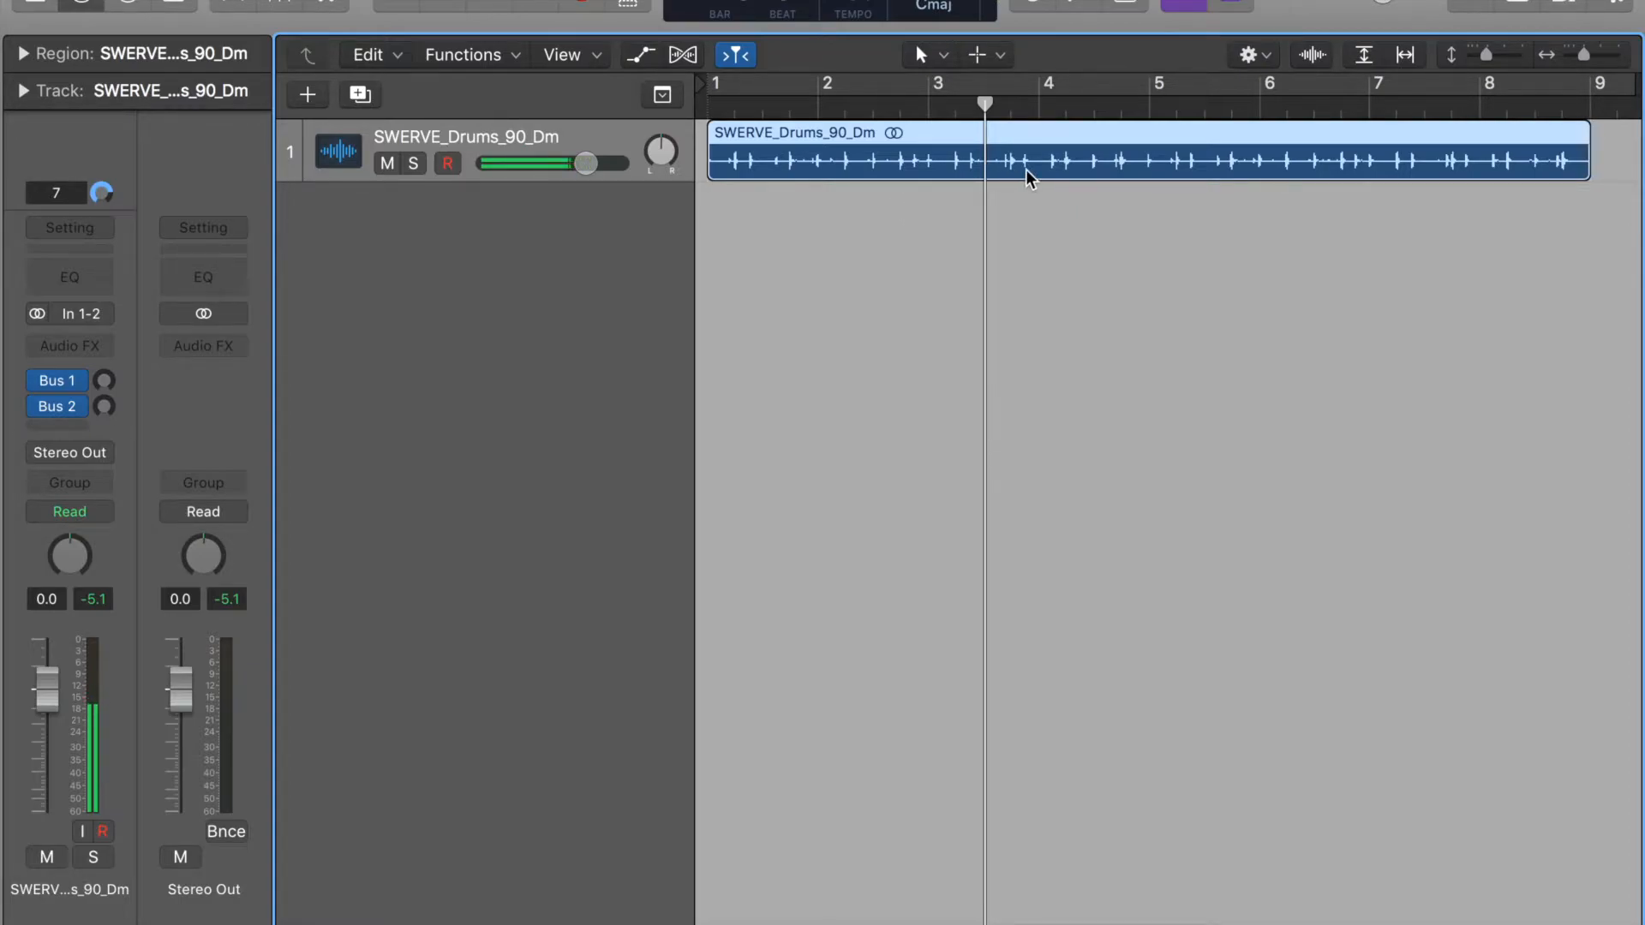
Play the stretched drum loop from bar 1 for a few bars and stop playback.
click(499, 5)
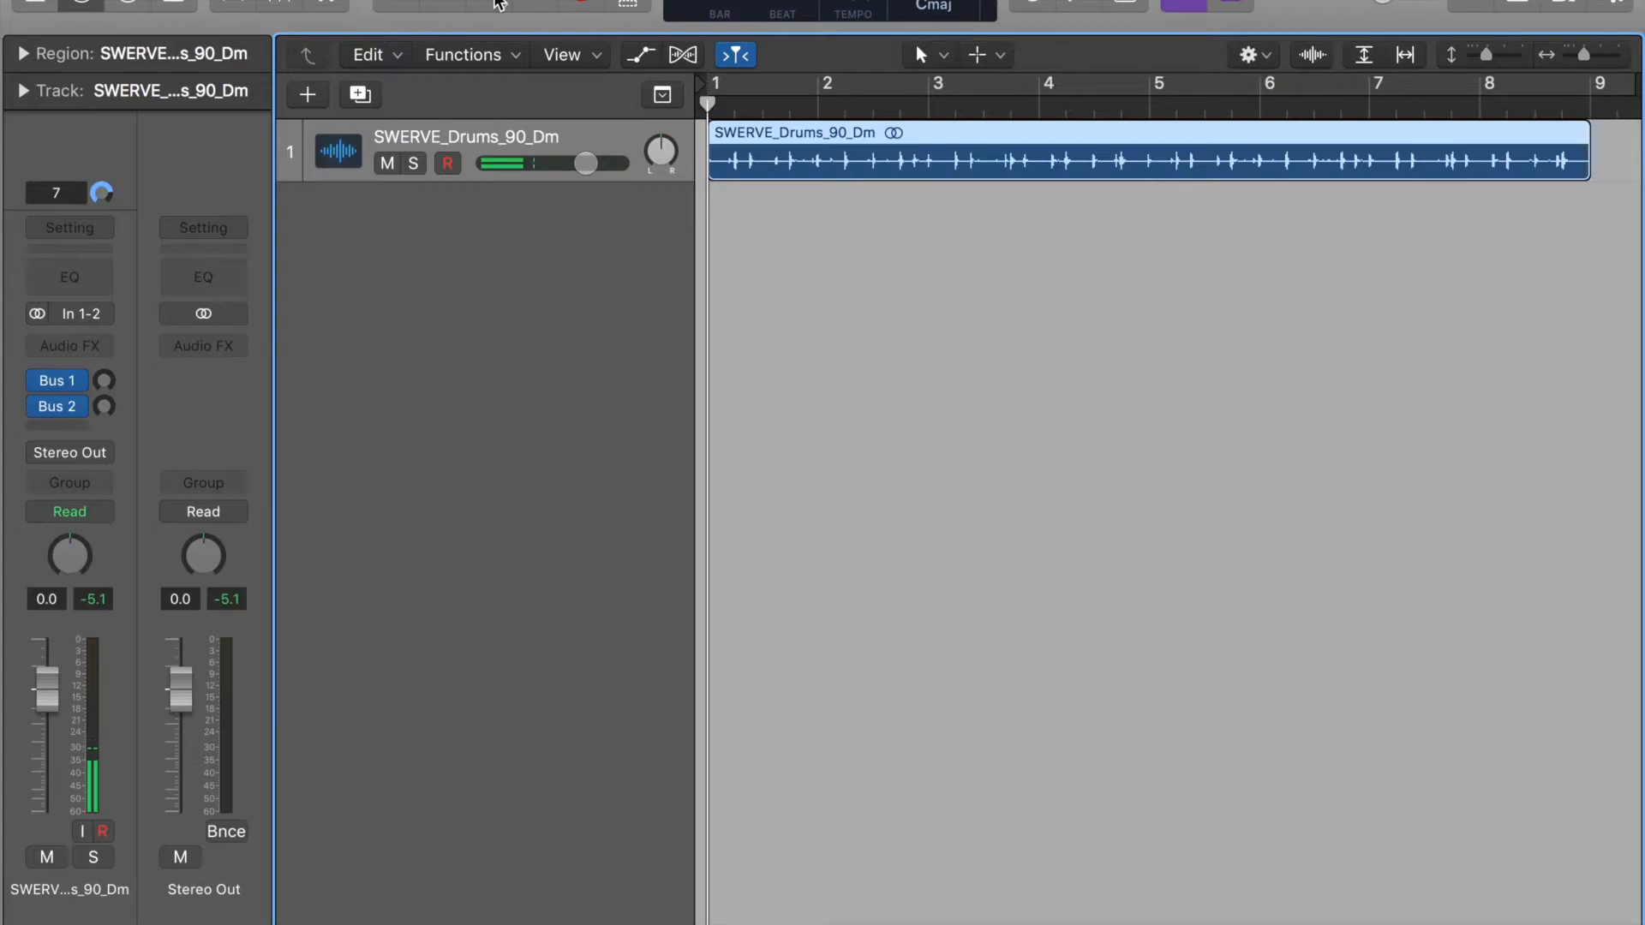
click(525, 4)
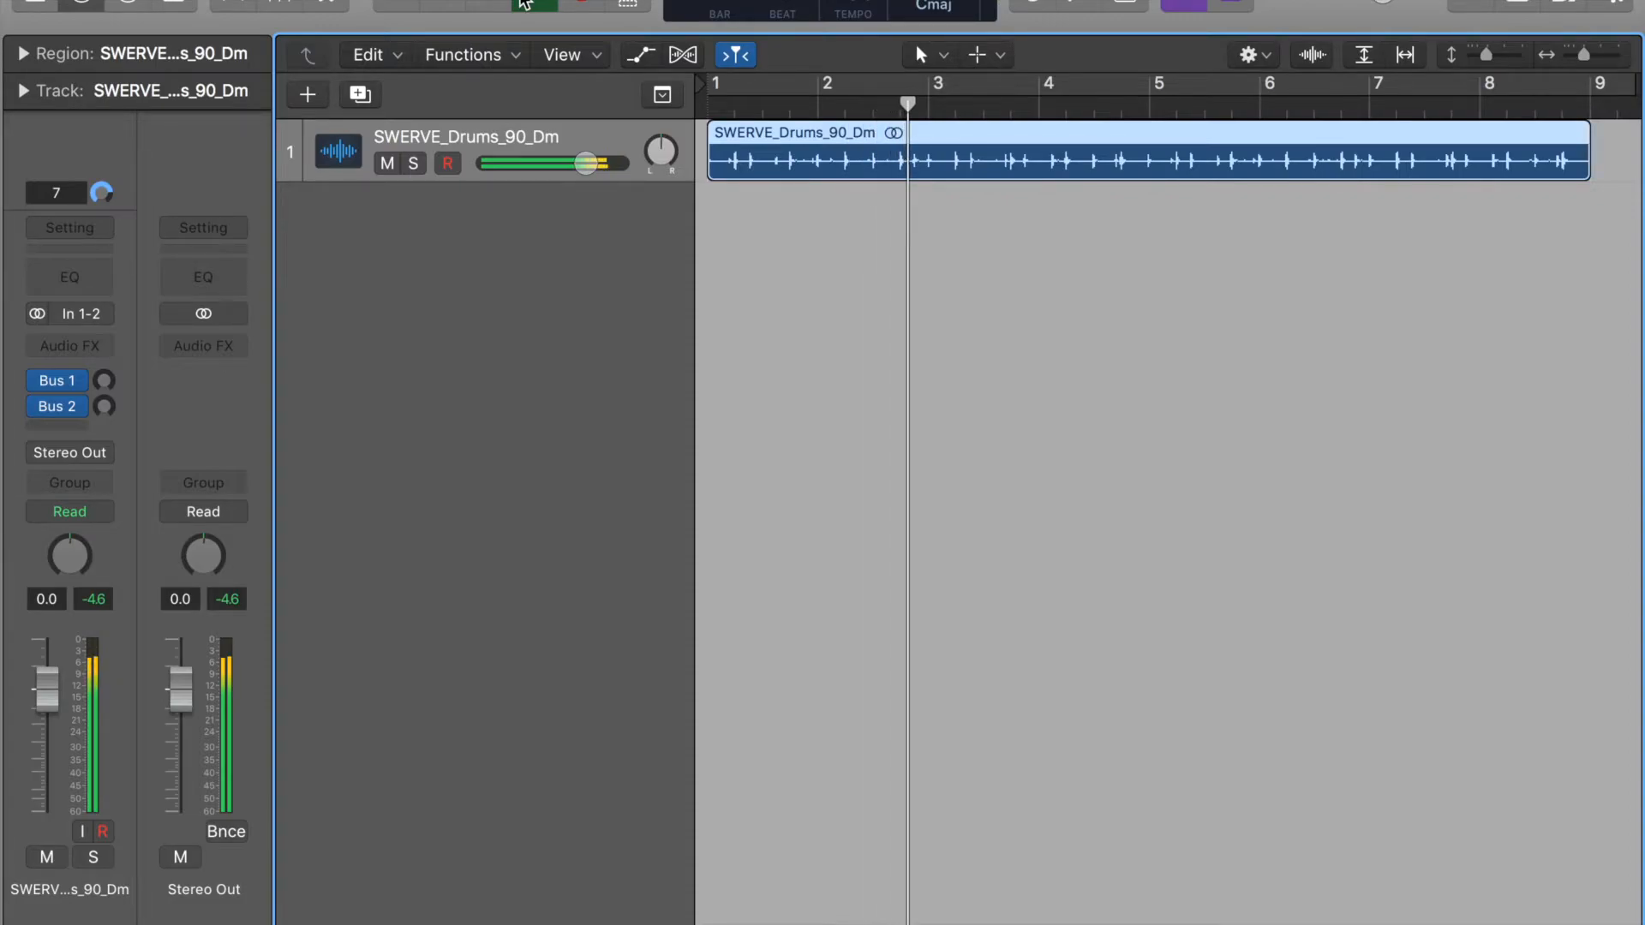
click(524, 4)
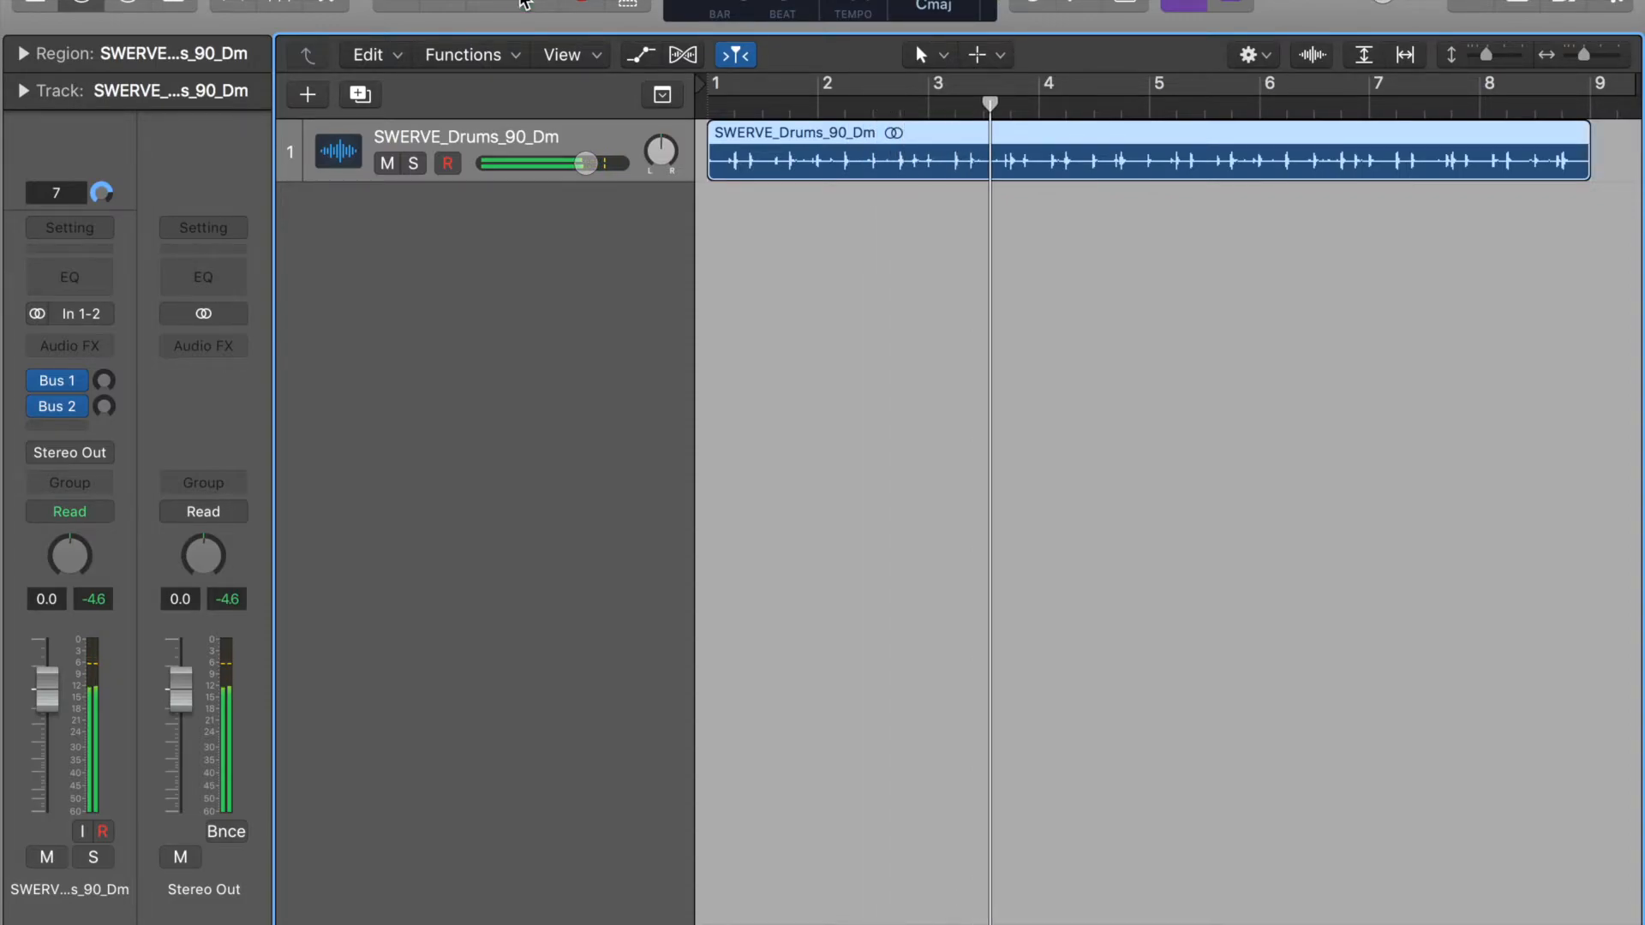